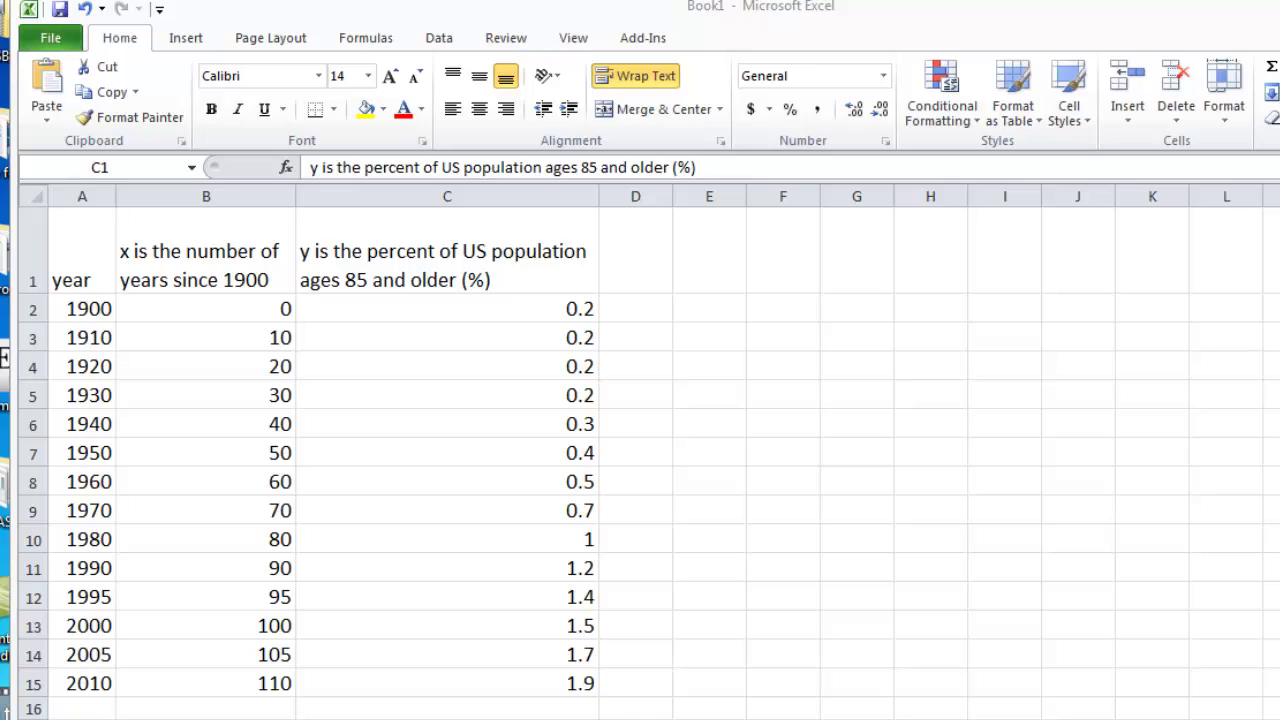
Go over the data columns, then select the x and y values in B2:C15
click(82, 243)
drag(82, 243, 380, 677)
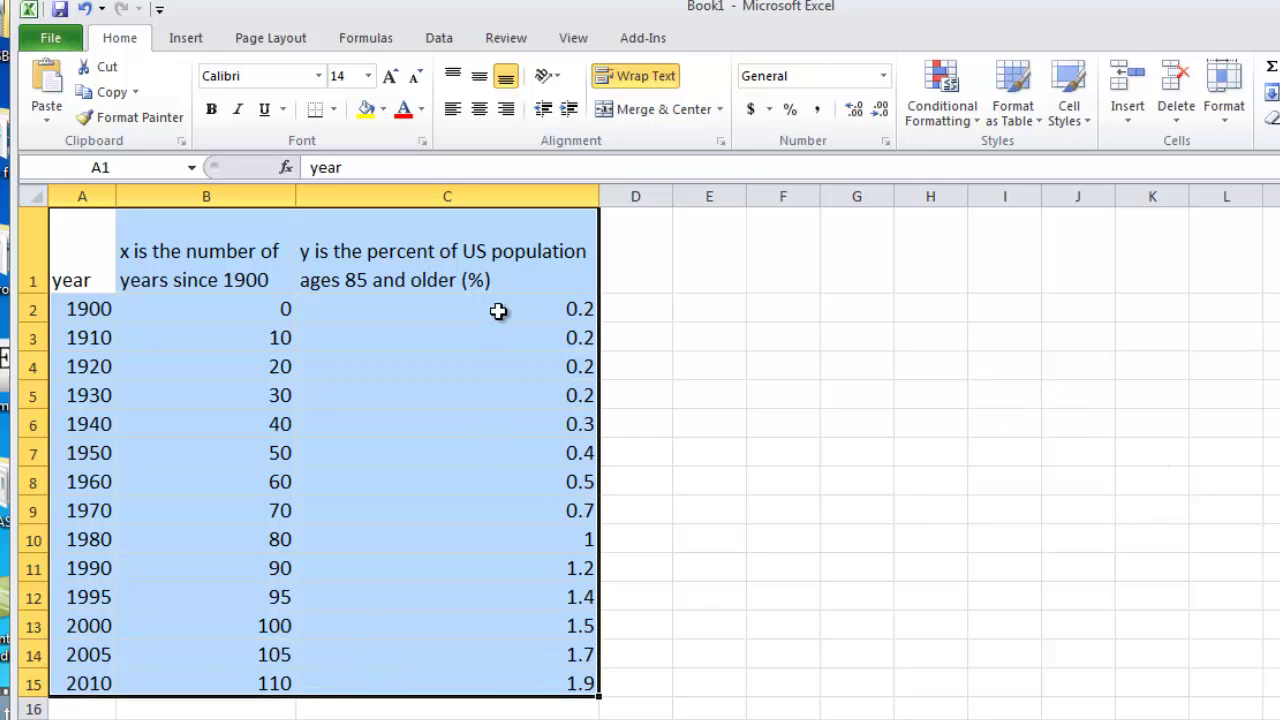
drag(500, 311, 611, 680)
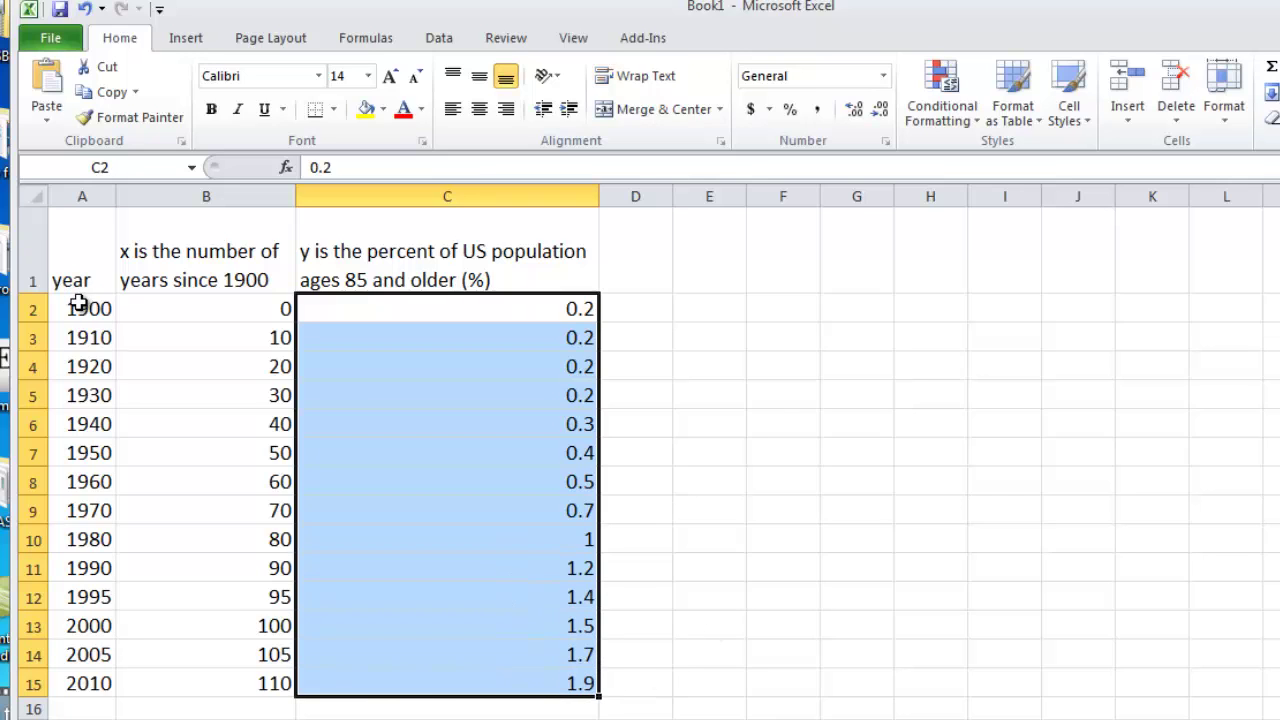
drag(82, 304, 104, 676)
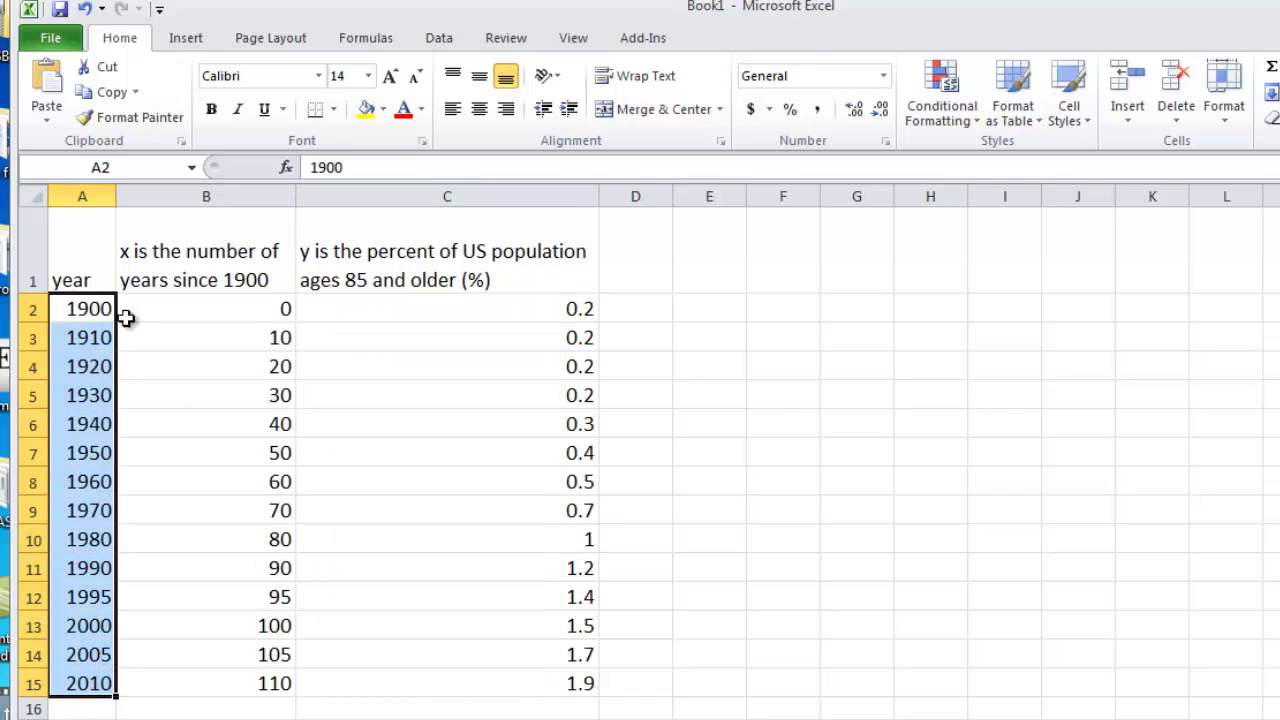
drag(100, 312, 76, 689)
drag(277, 314, 236, 683)
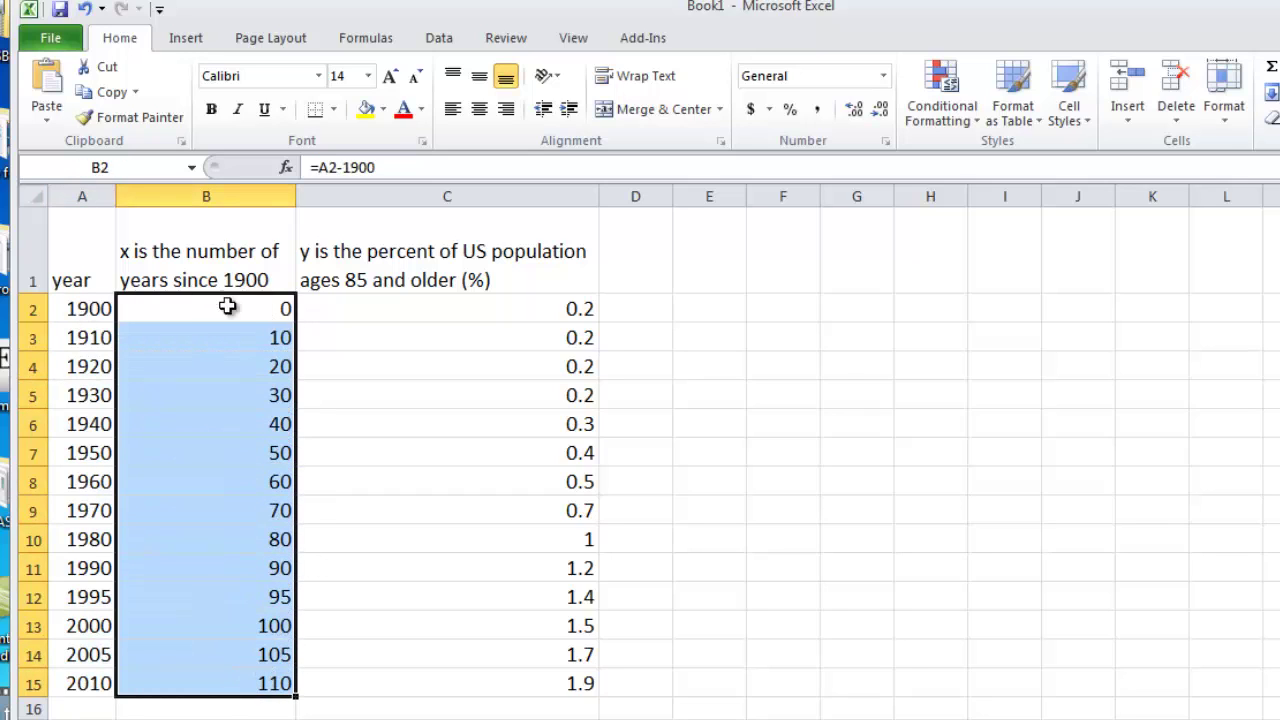
drag(245, 309, 258, 682)
drag(551, 309, 550, 684)
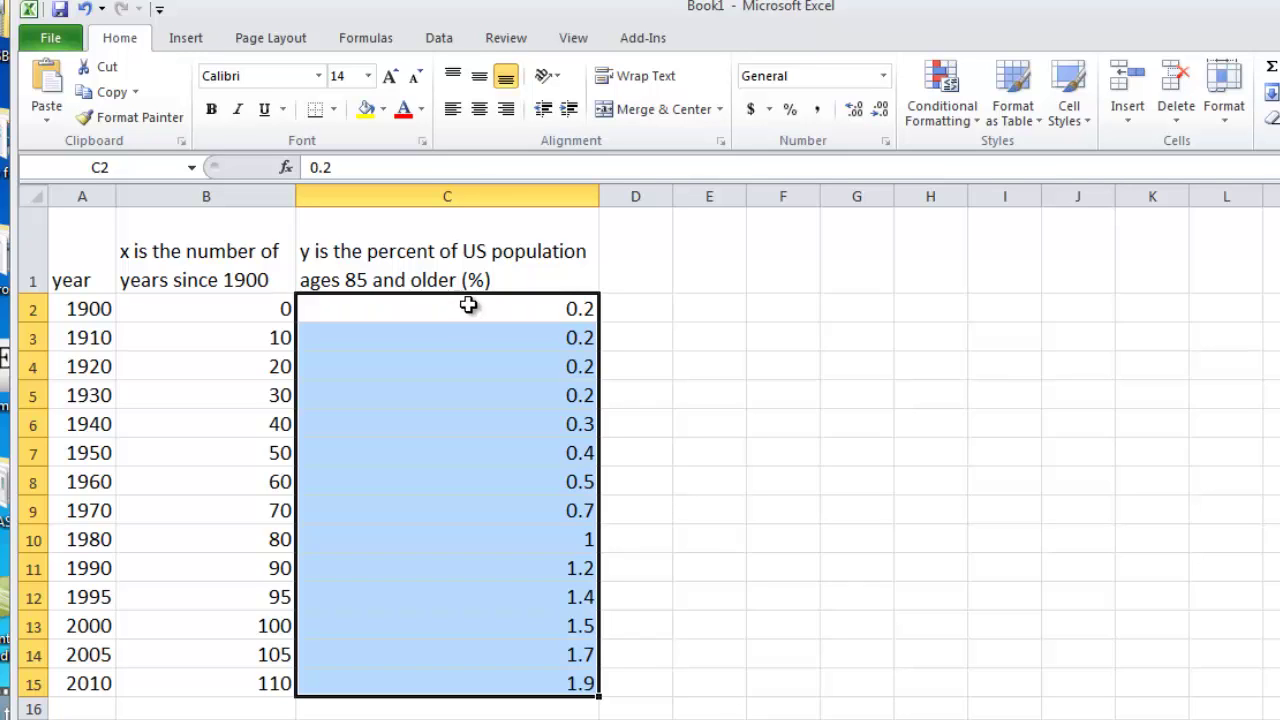
drag(194, 310, 403, 685)
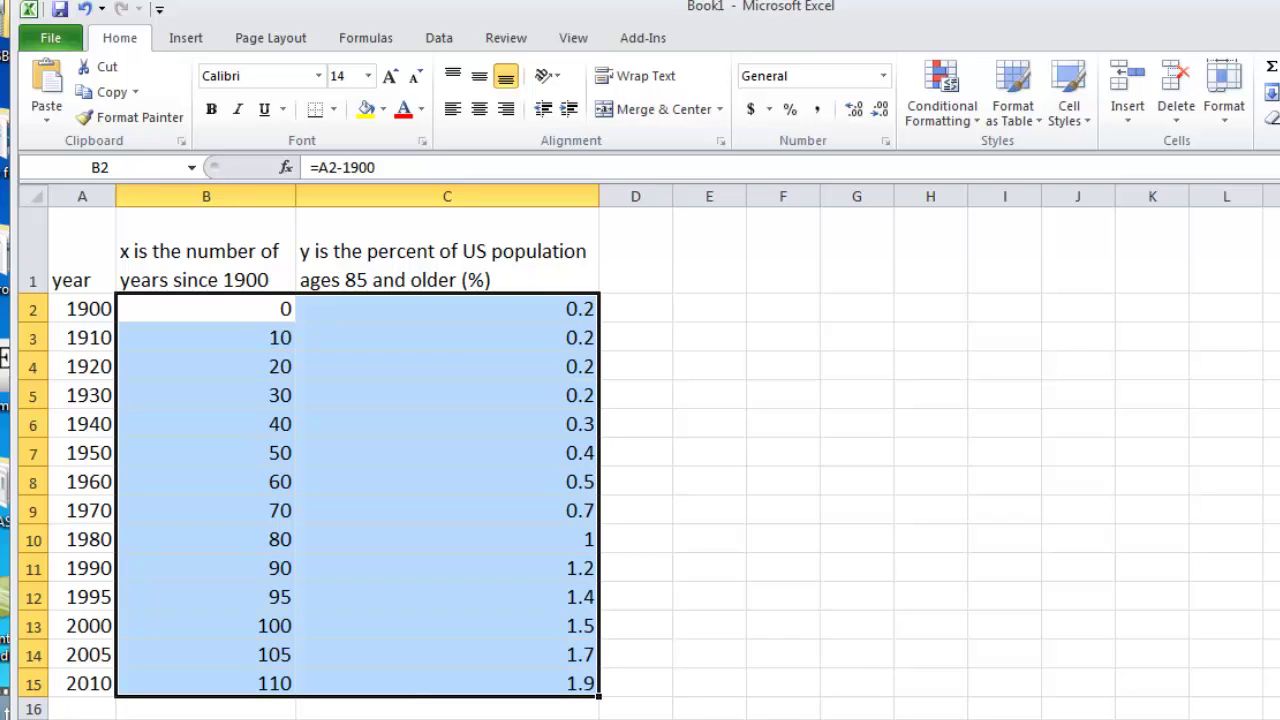
Insert a markers-only scatter chart and place it to the right of the data table
click(184, 44)
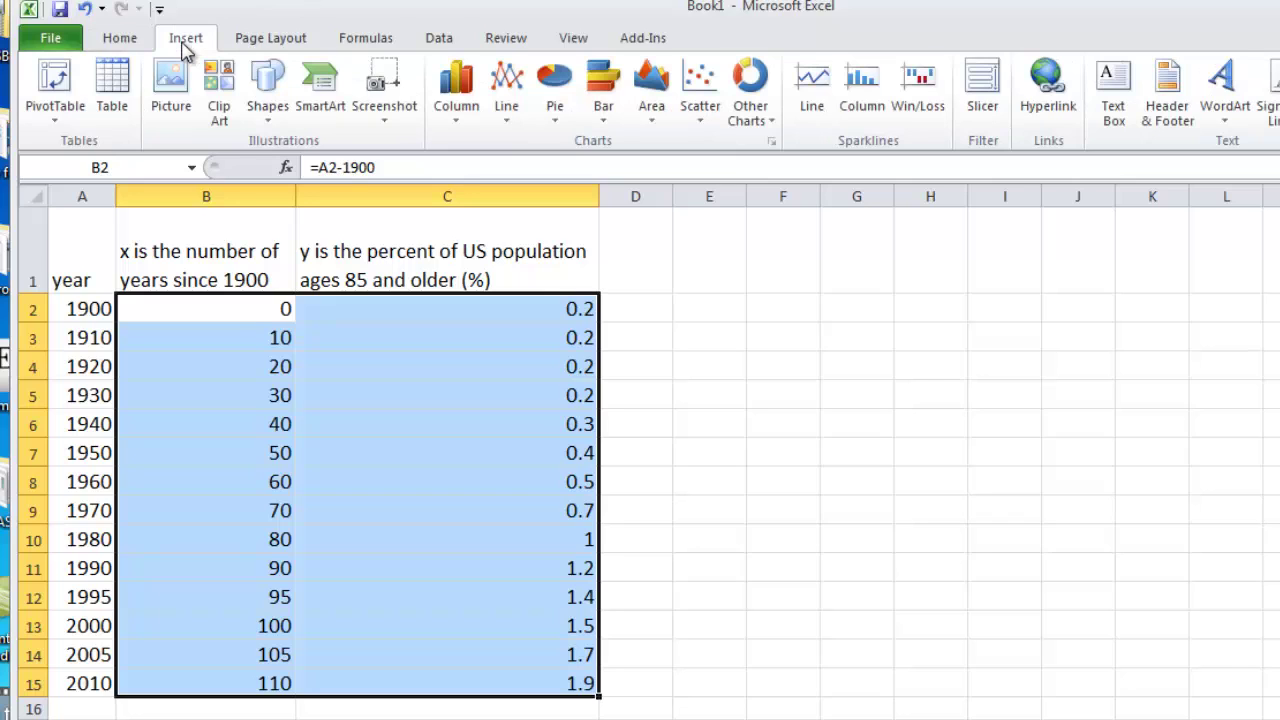
click(705, 130)
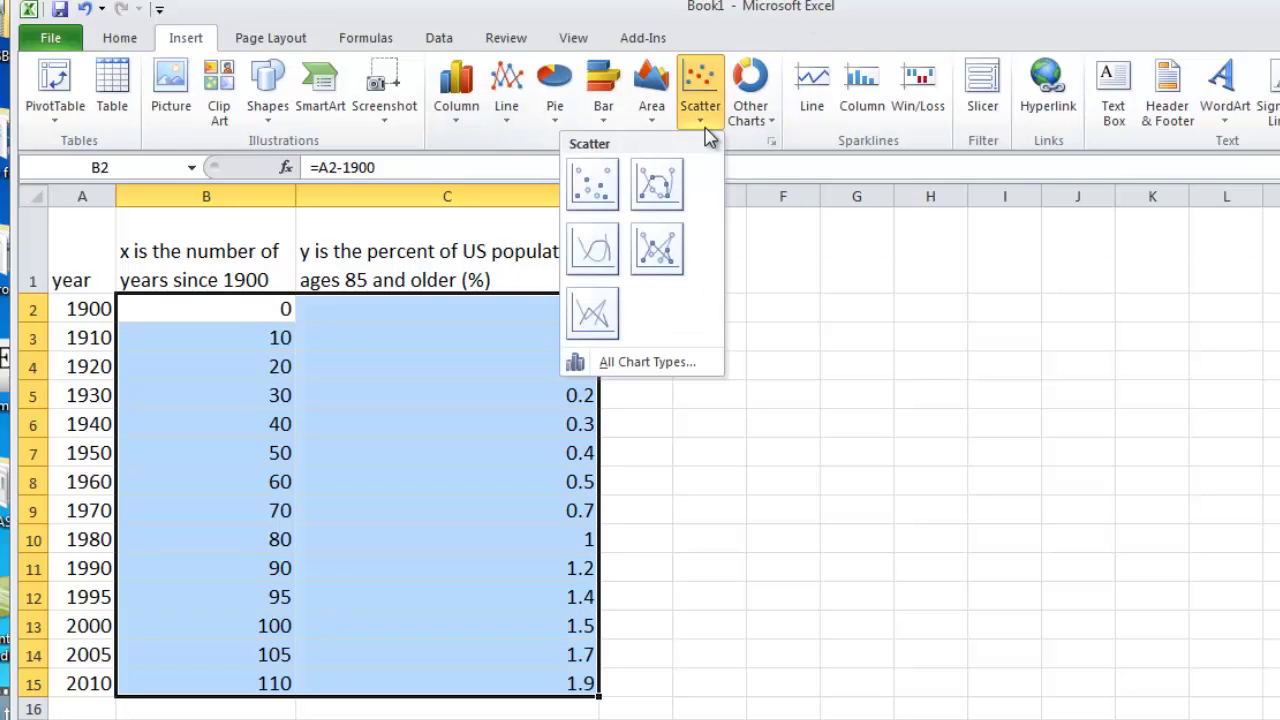
click(592, 186)
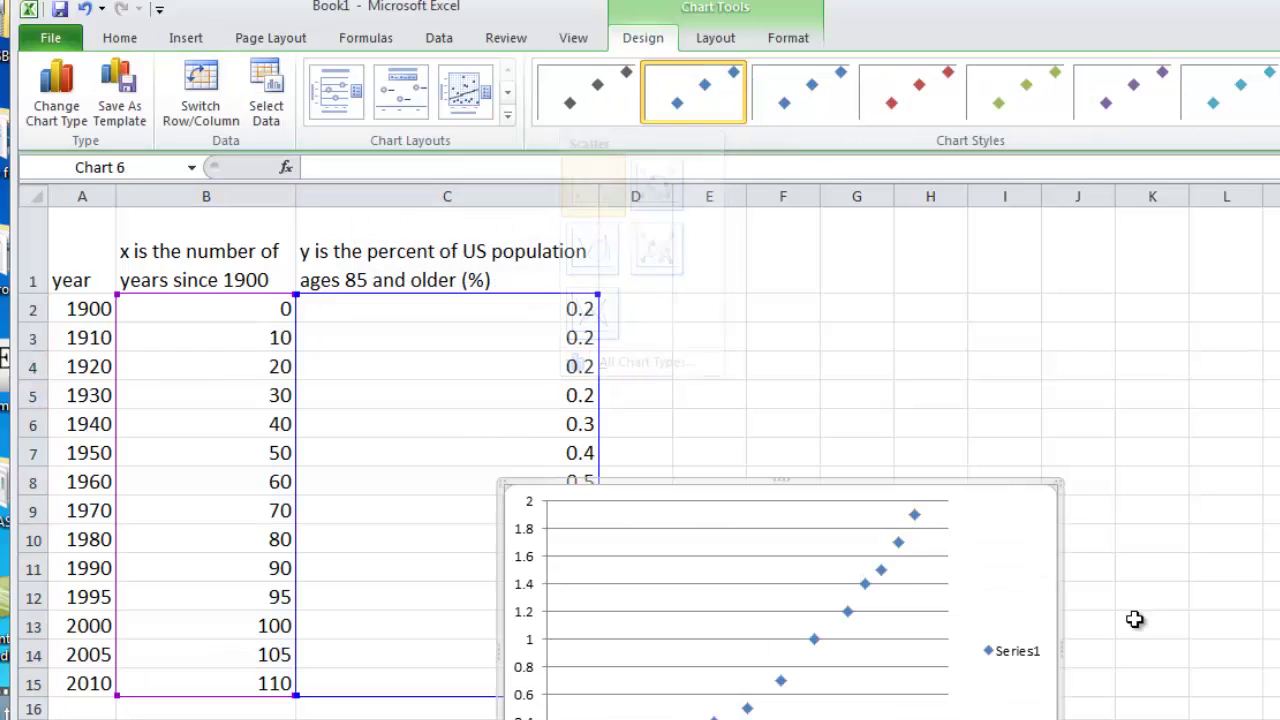
drag(1012, 555, 1186, 371)
drag(1194, 323, 1171, 395)
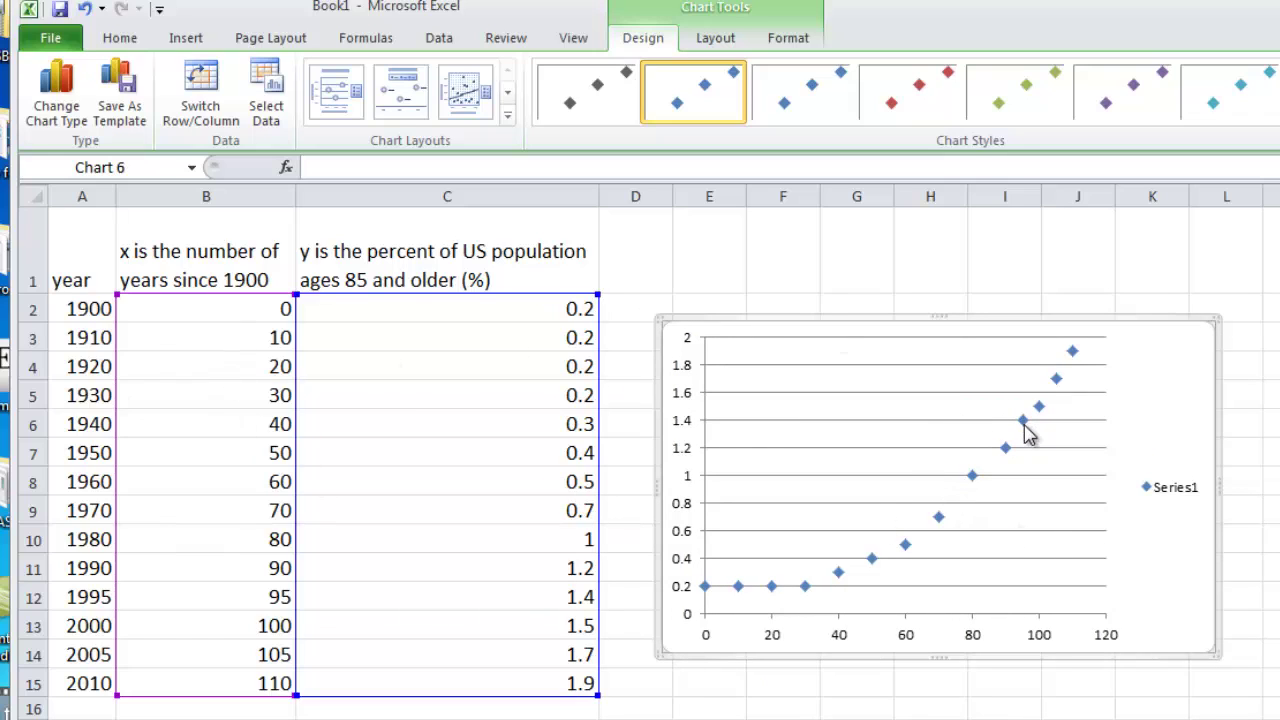
Apply Chart Layout 3 and display the linear trendline's equation and R² on the chart
mouse_move(1024, 426)
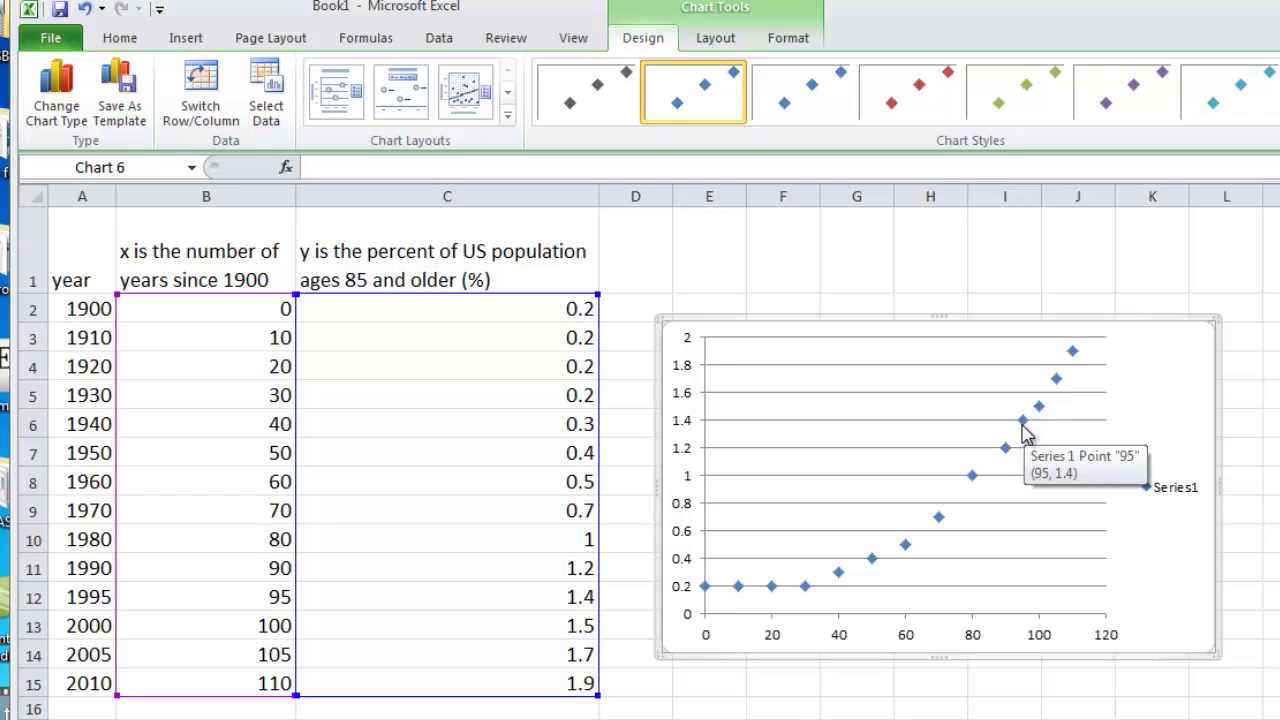
click(460, 97)
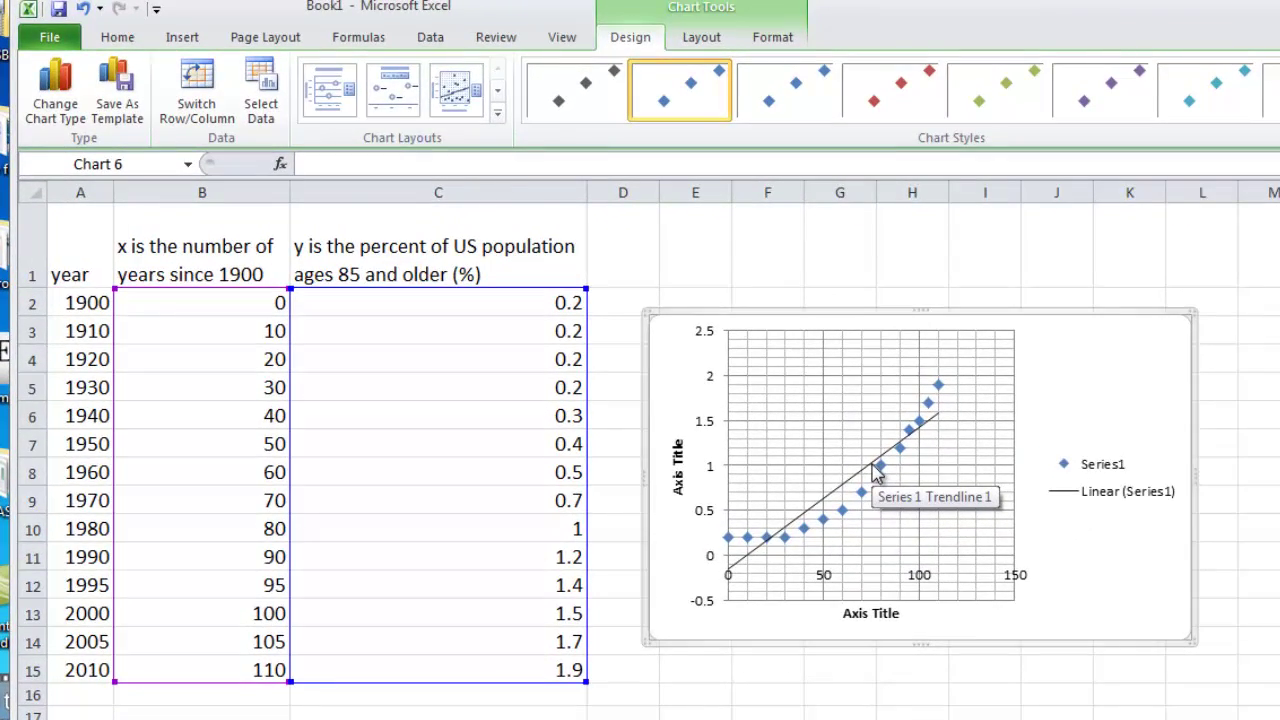
click(858, 472)
double_click(858, 472)
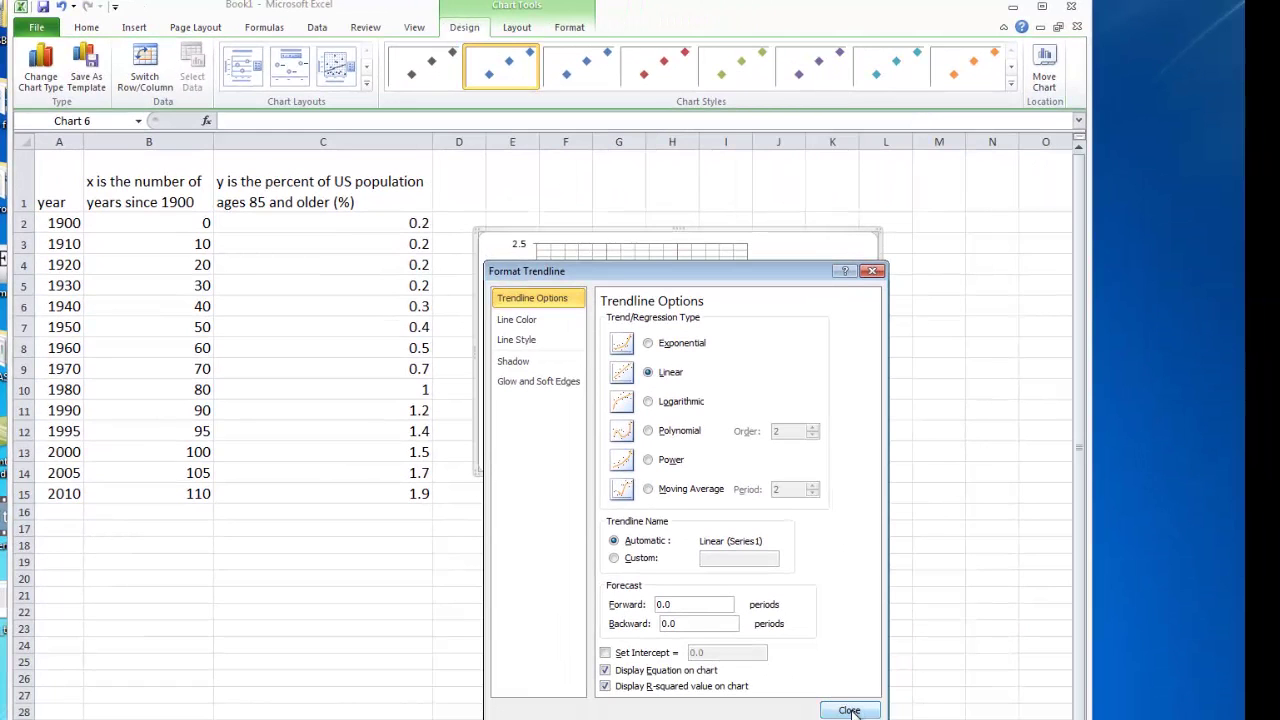
click(849, 710)
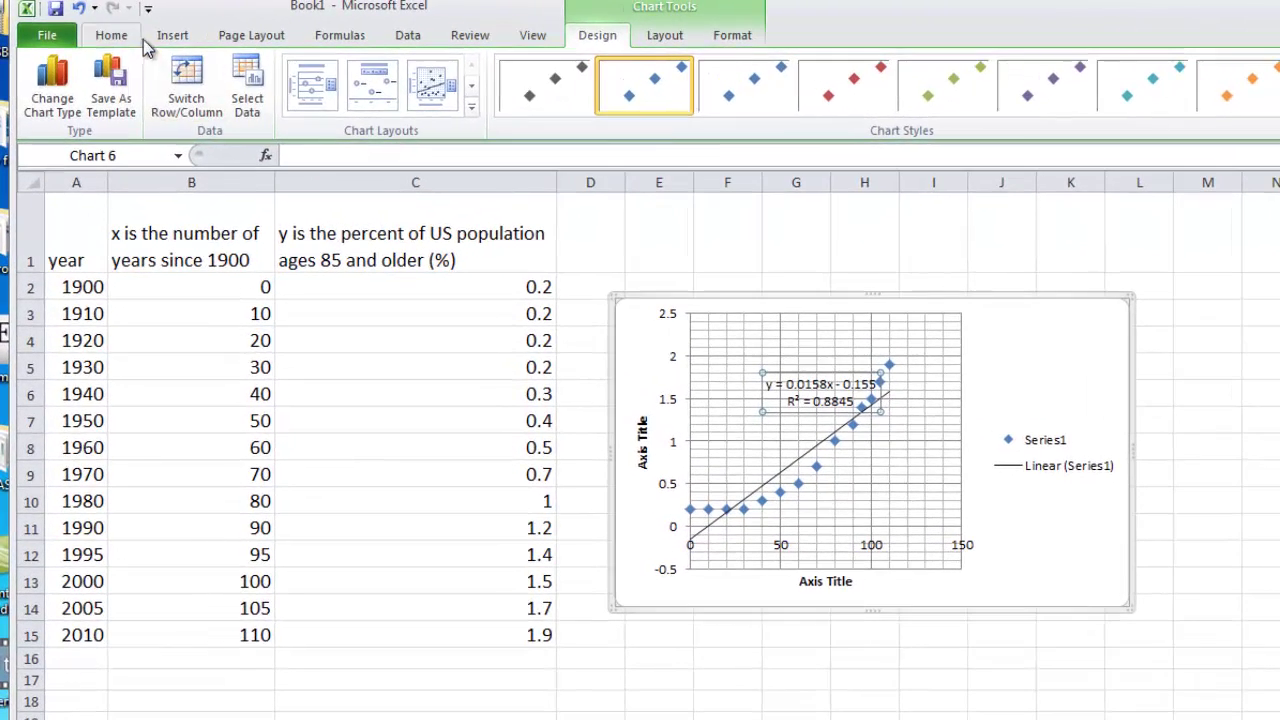
Set the equation and R² label's font size to 16 pt
click(89, 28)
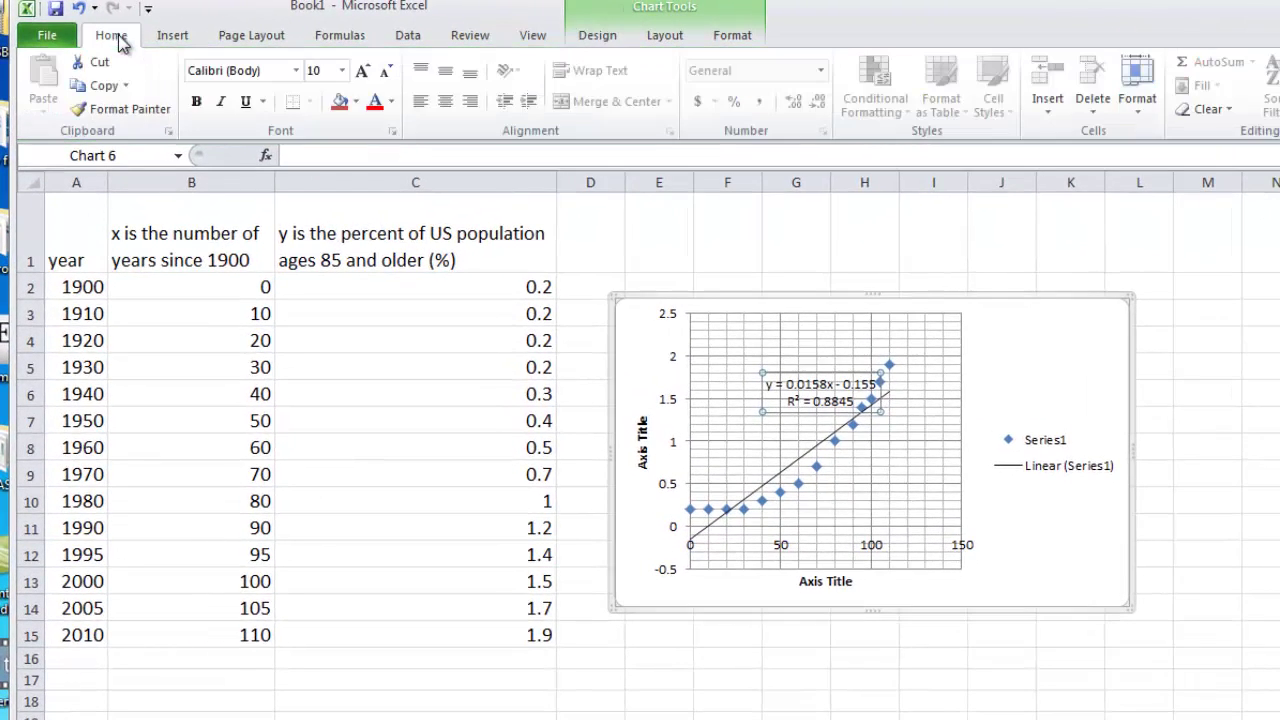
click(342, 71)
click(315, 229)
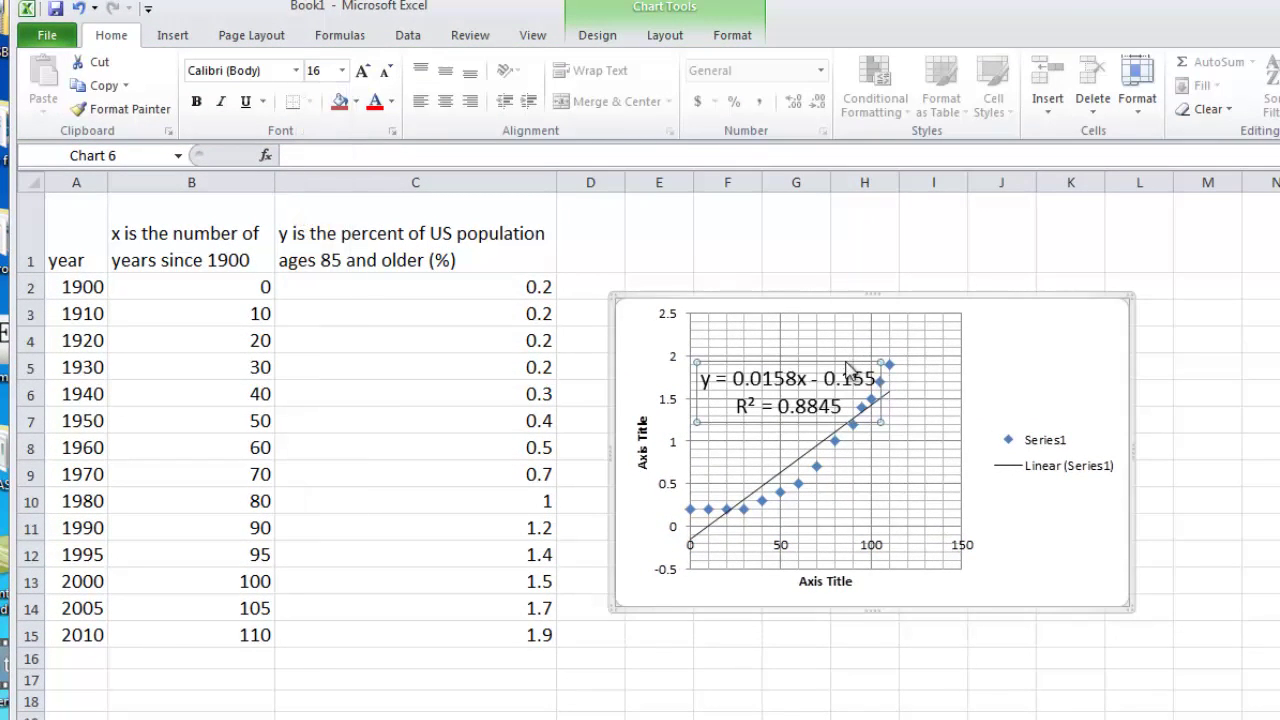
Drag the equation and R² label to the top-left of the plot area, clear of the trendline
drag(848, 360, 851, 321)
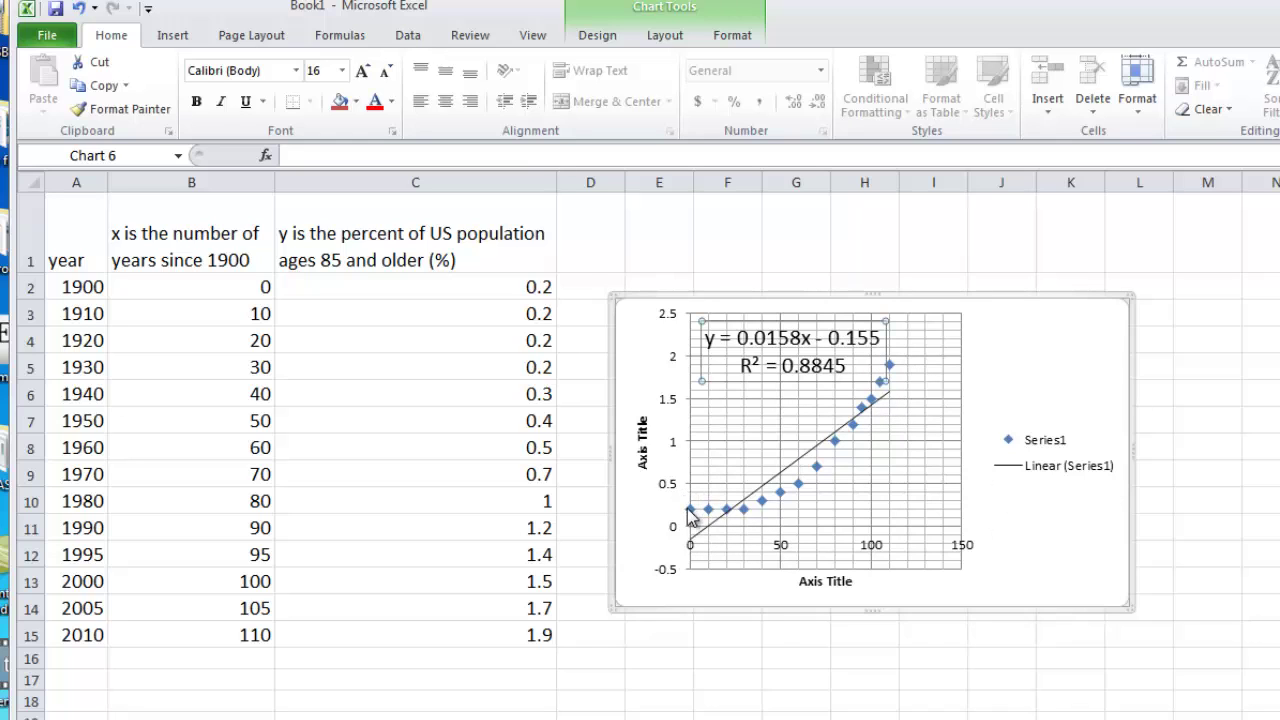
mouse_move(712, 512)
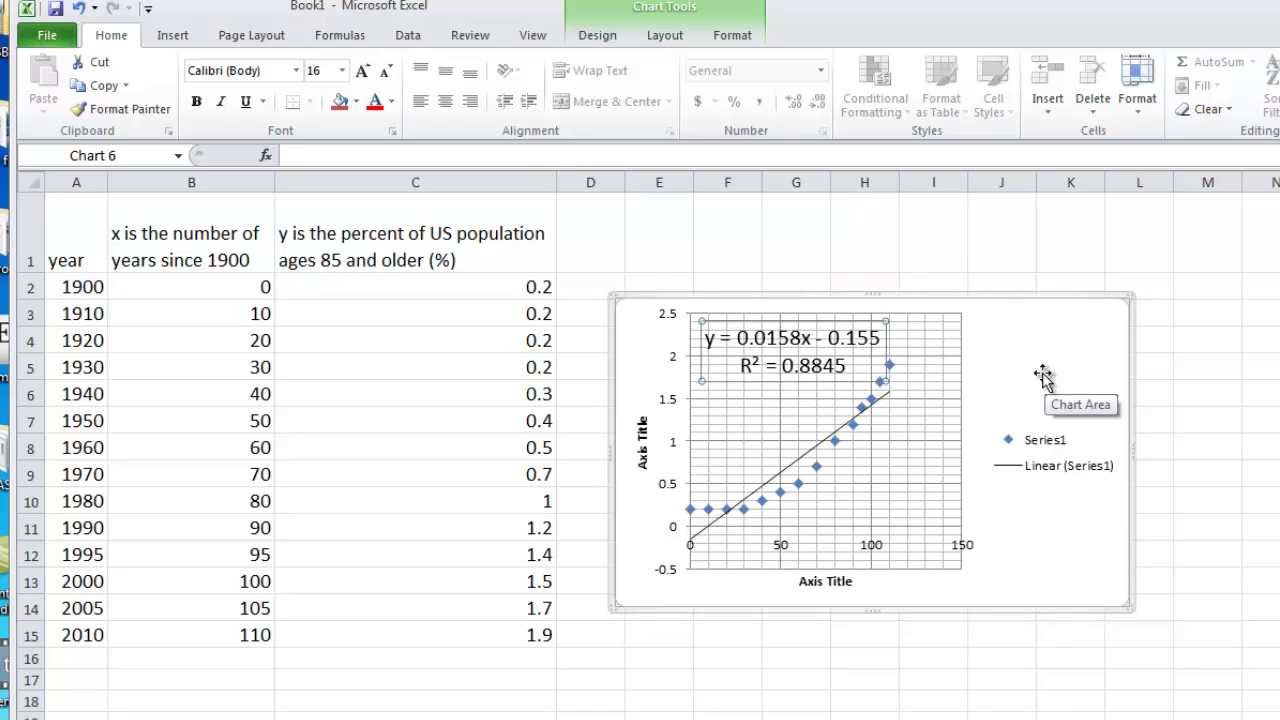
Insert a second markers-only scatter chart of the x and y values, placed below and right
drag(222, 258, 545, 630)
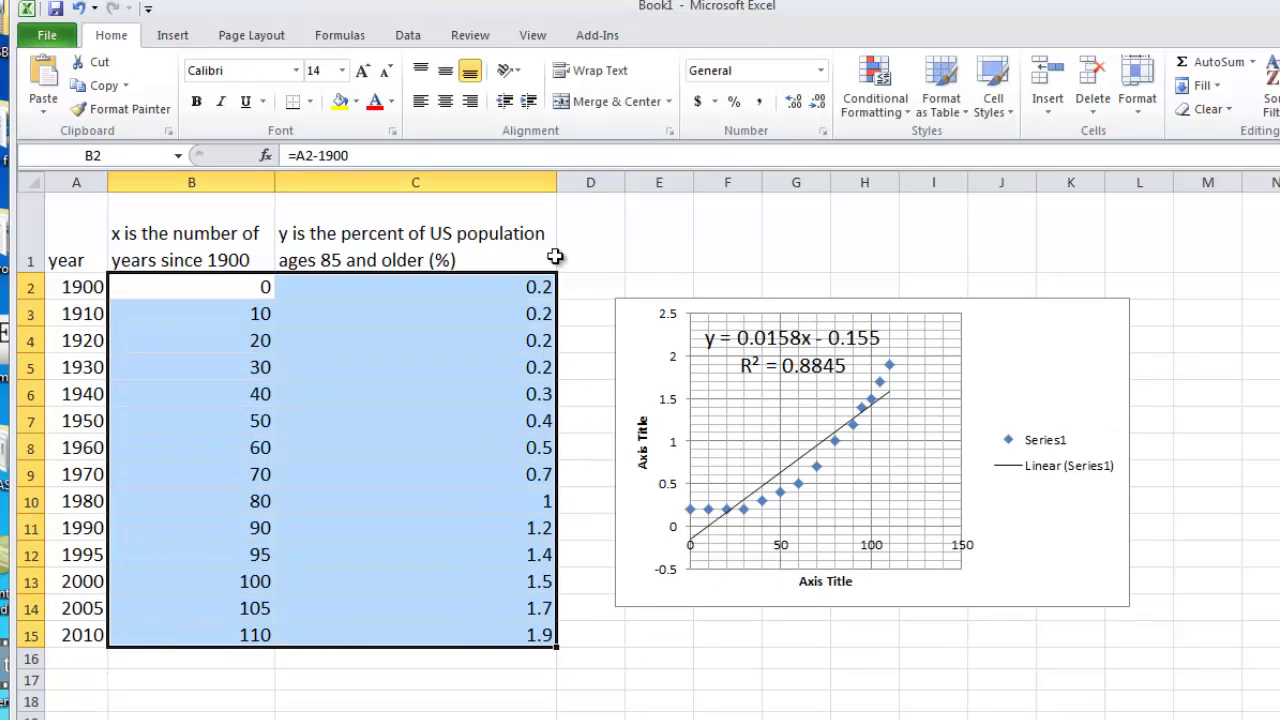
click(172, 35)
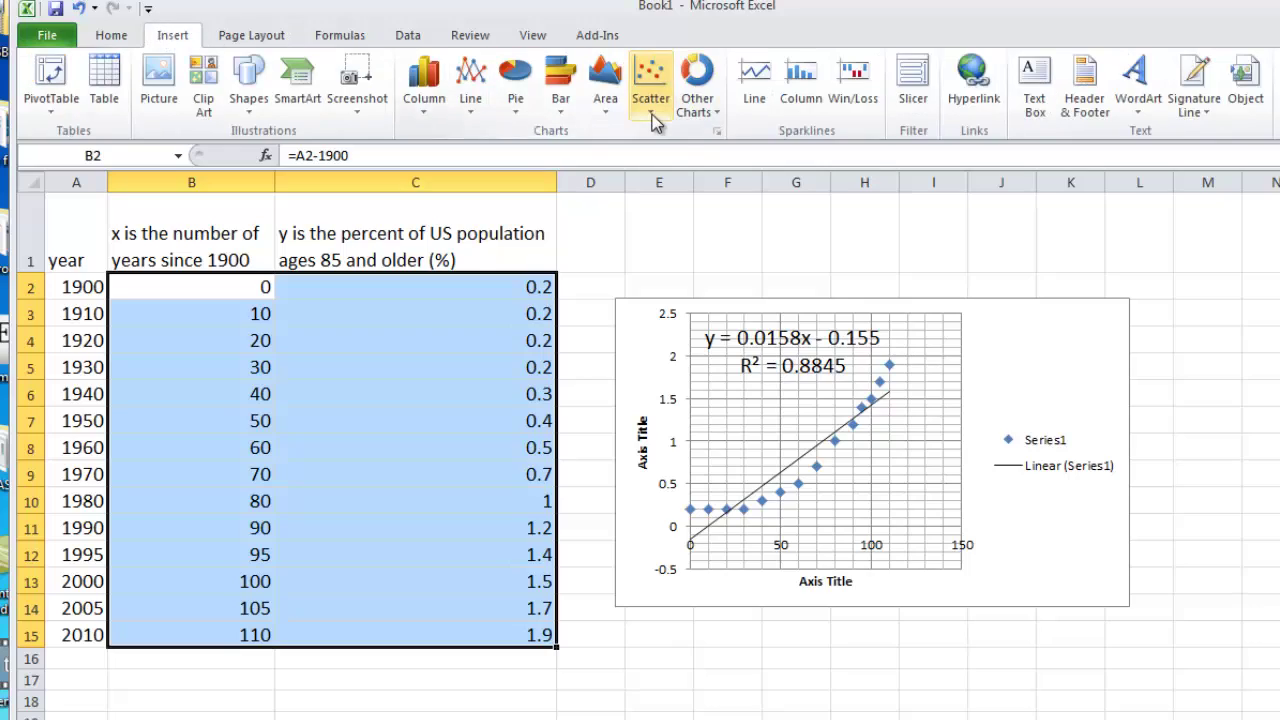
click(651, 68)
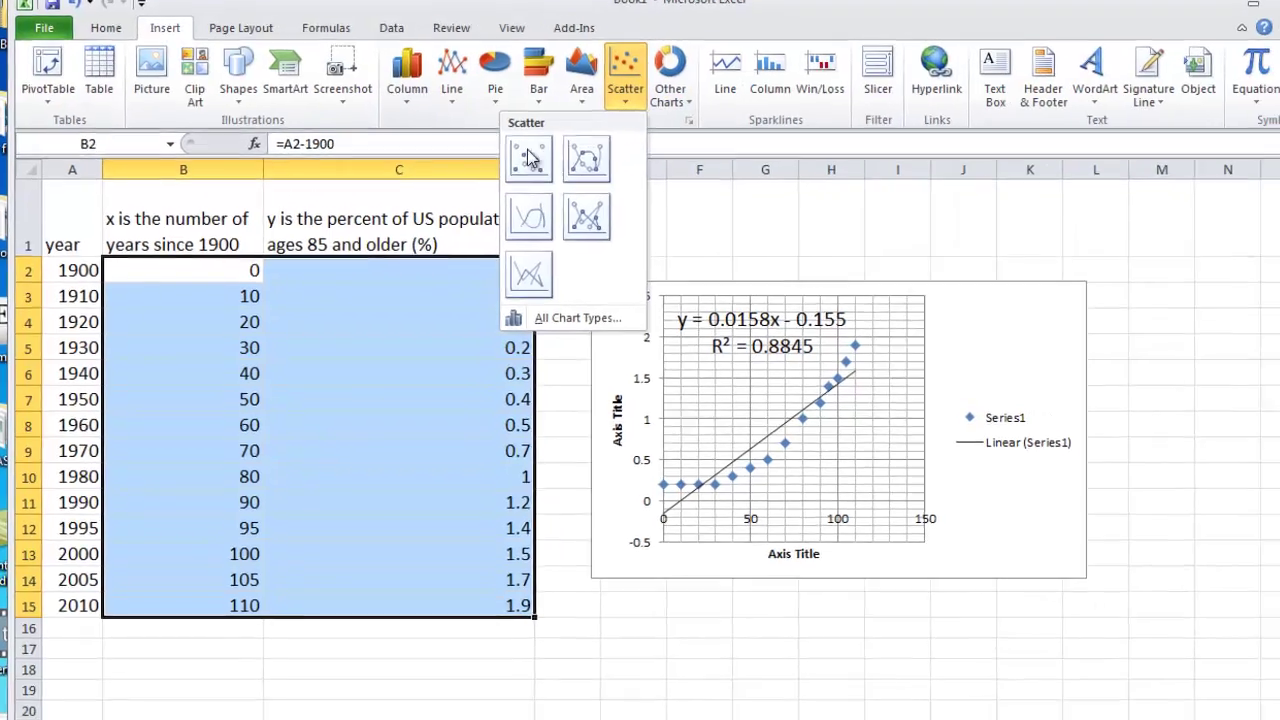
click(530, 157)
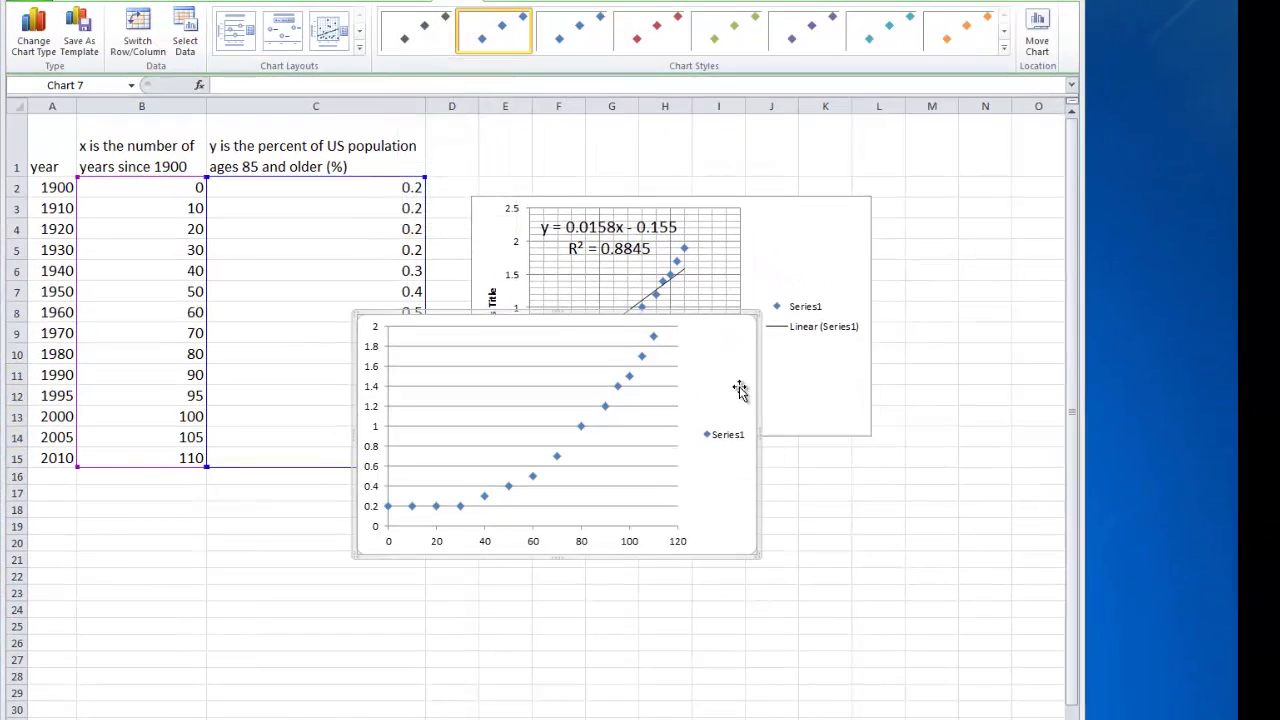
drag(740, 387, 851, 540)
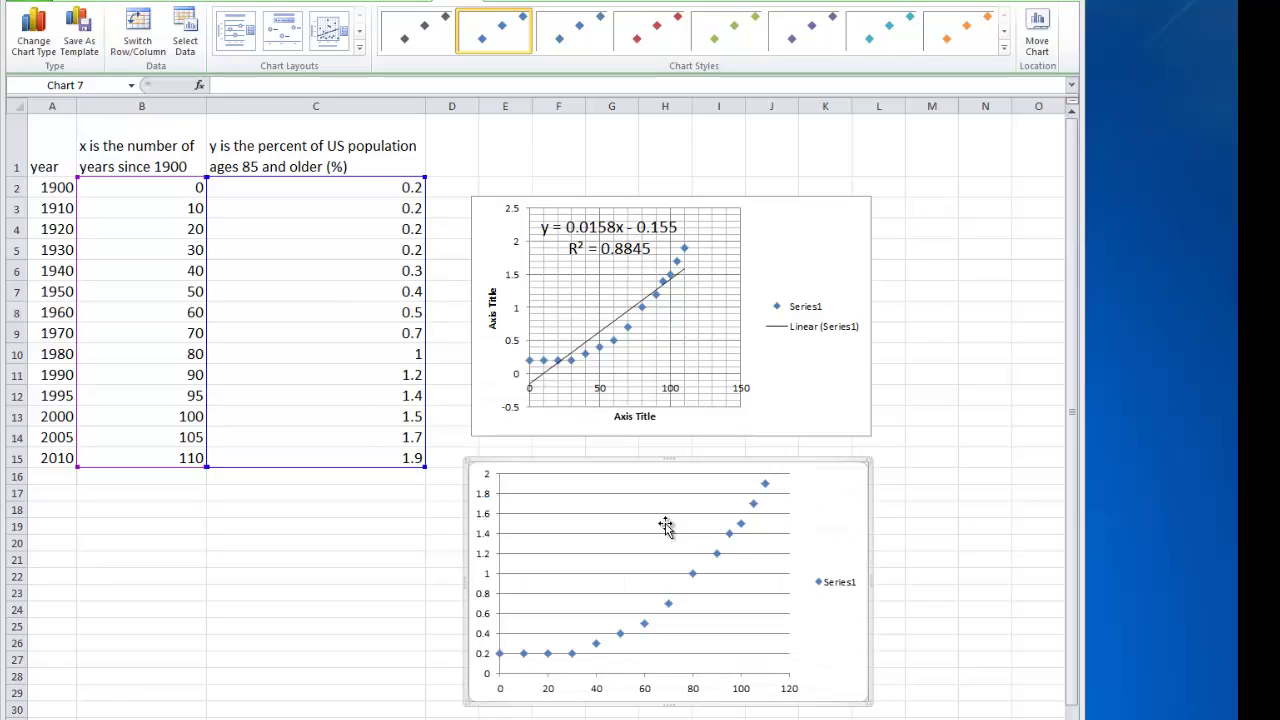
Apply a trendline layout to the second chart, shift both charts up, and open its trendline settings
click(328, 22)
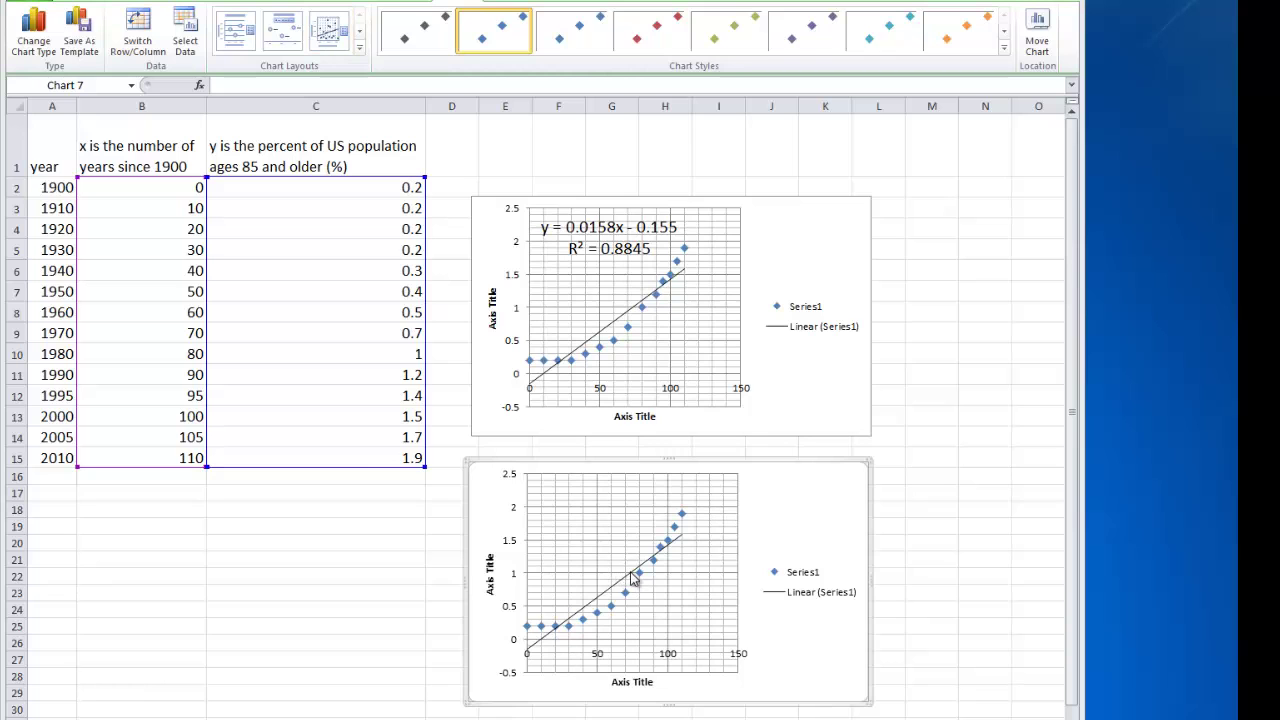
drag(776, 266, 781, 198)
drag(803, 529, 805, 455)
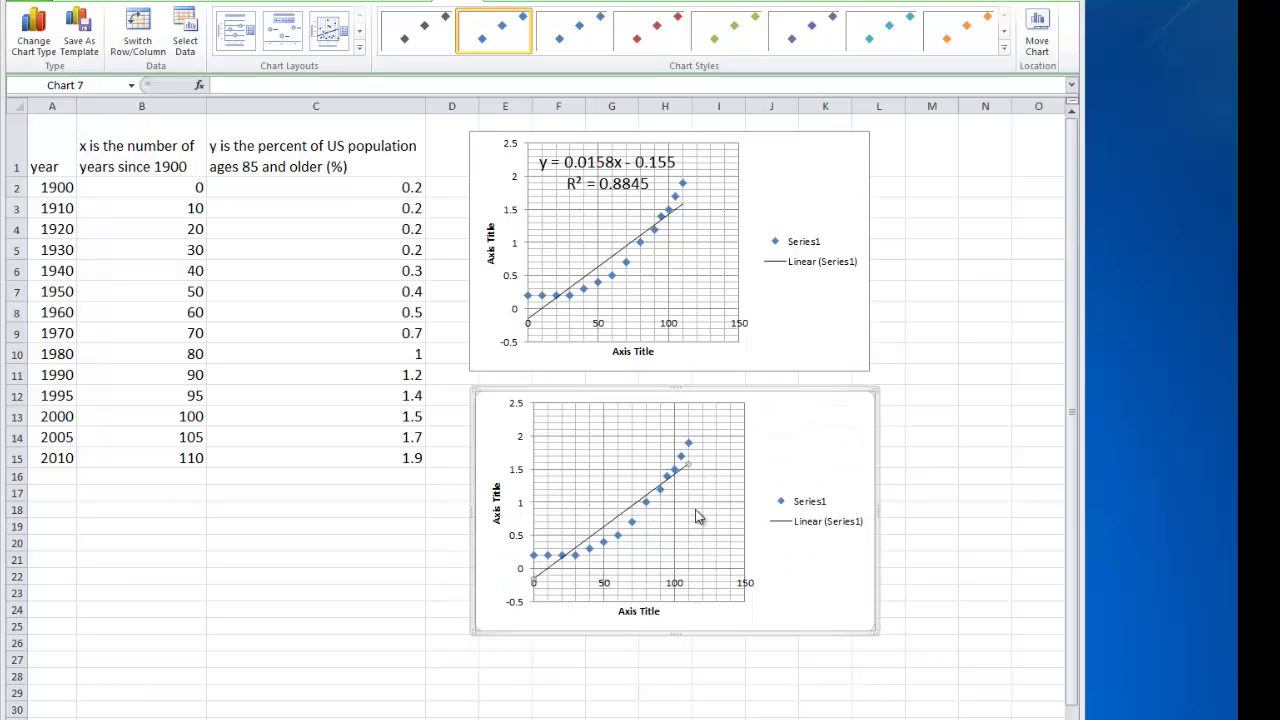
double_click(643, 502)
Make the trendline exponential, showing its equation and R² in 18 pt text
click(648, 307)
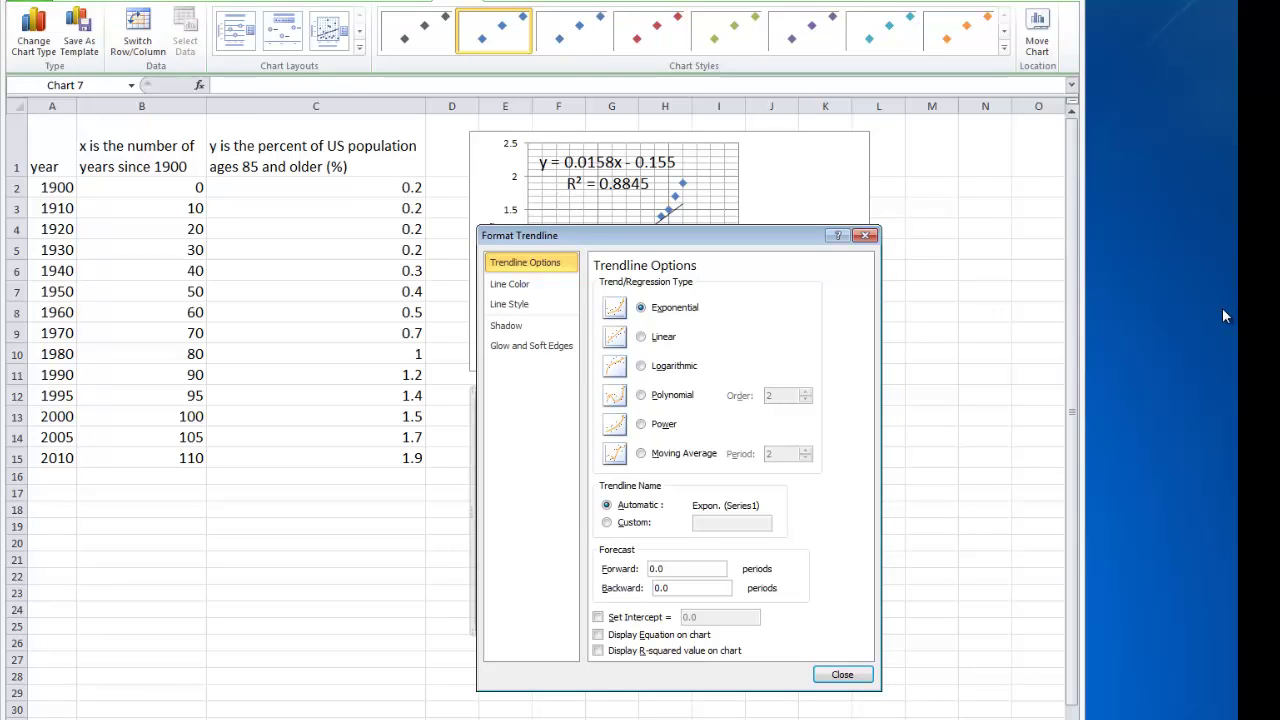
click(687, 637)
click(678, 651)
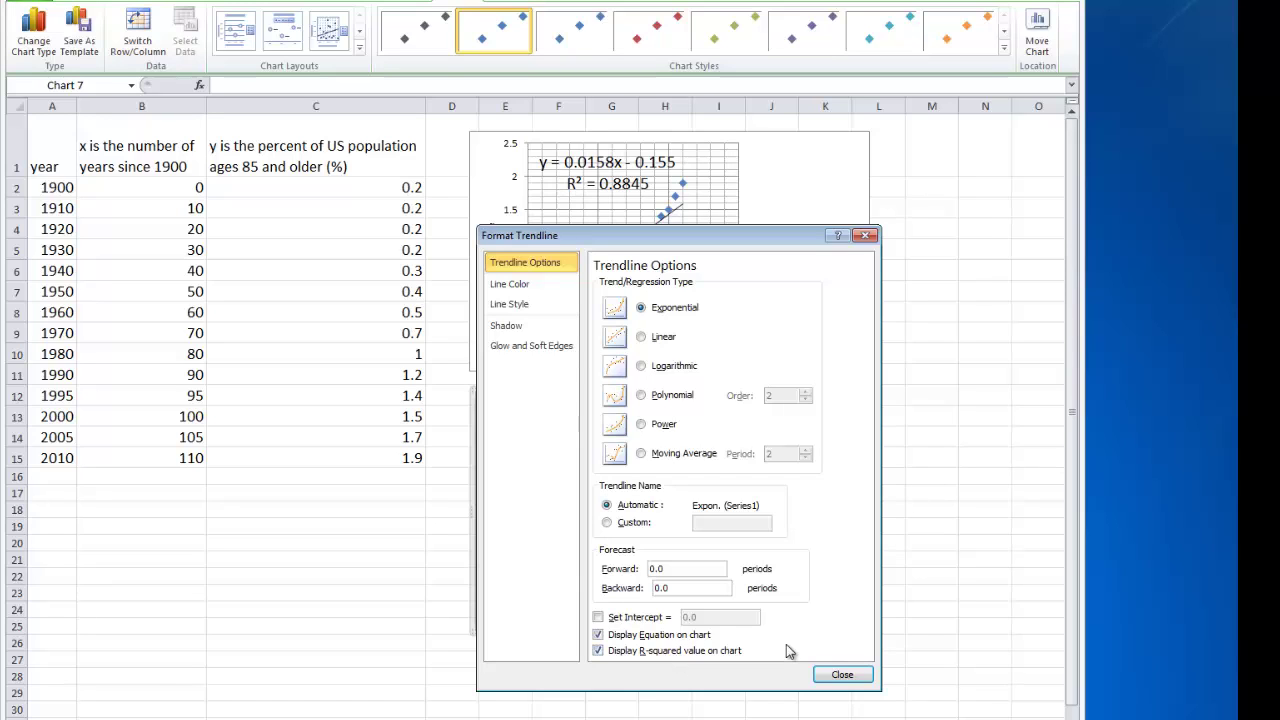
click(842, 674)
click(637, 428)
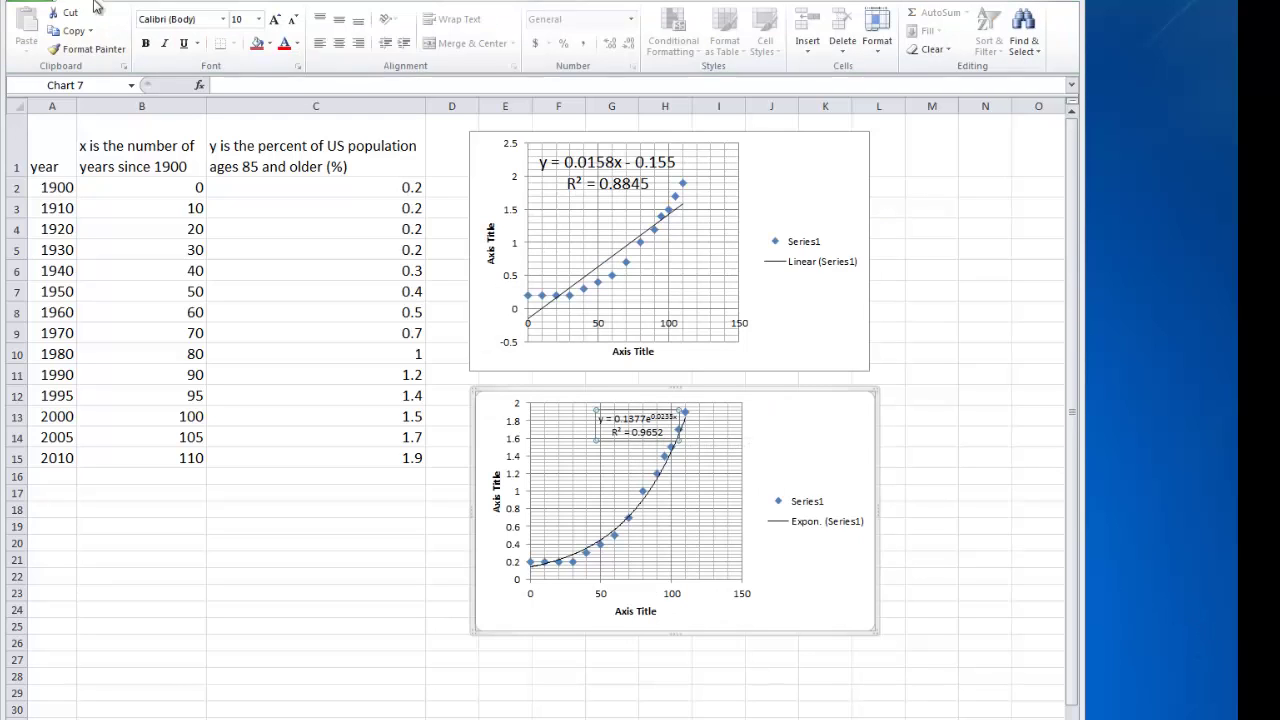
click(258, 19)
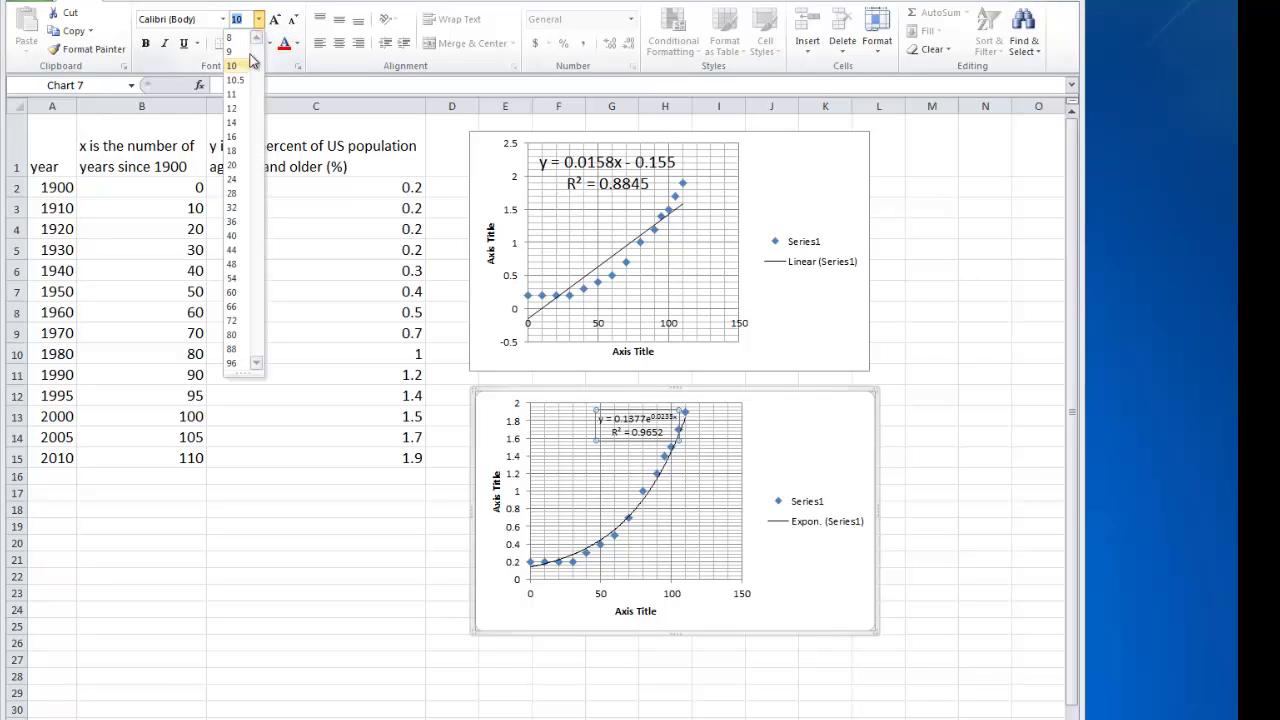
click(232, 150)
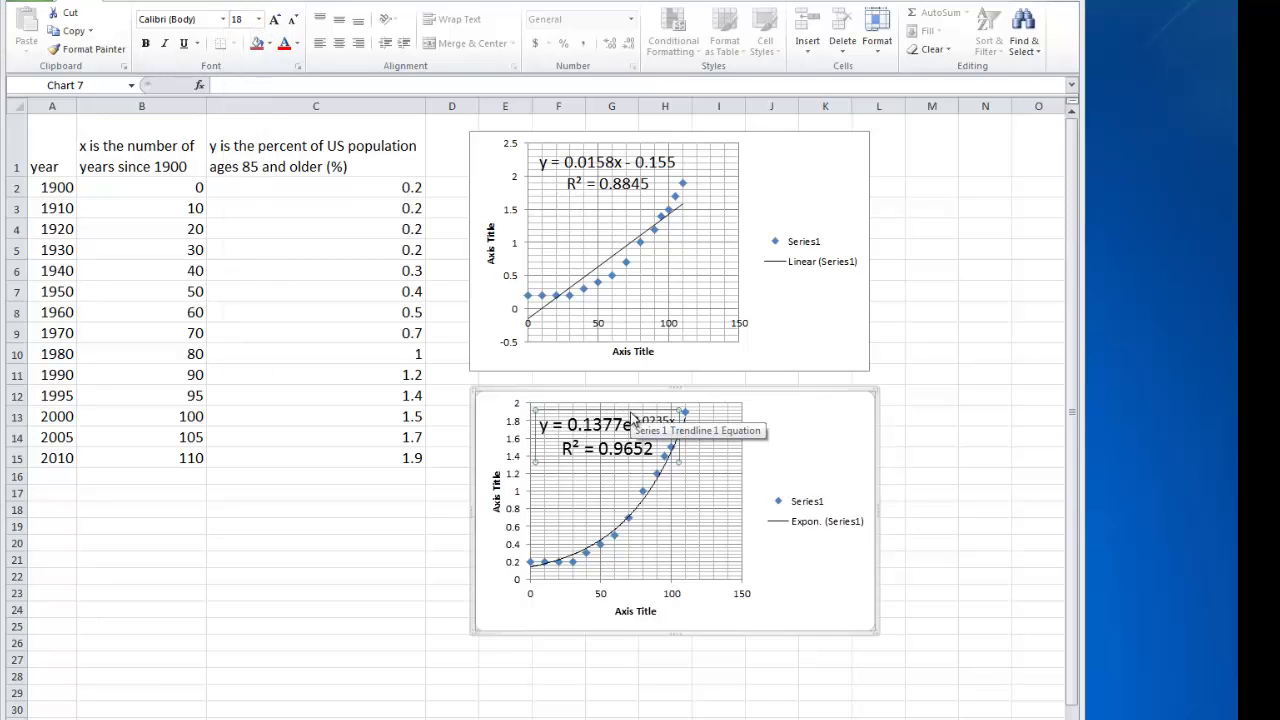
Delete the legends from both charts
click(785, 510)
key(Delete)
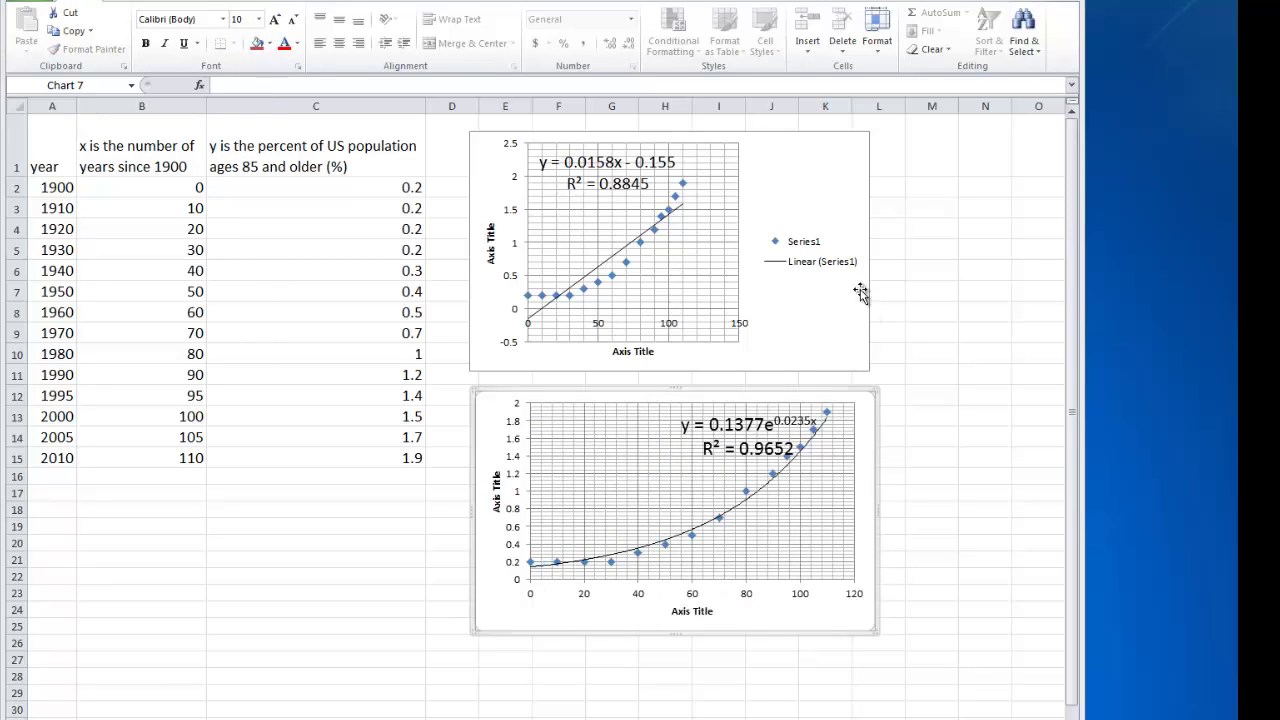
click(812, 252)
key(Delete)
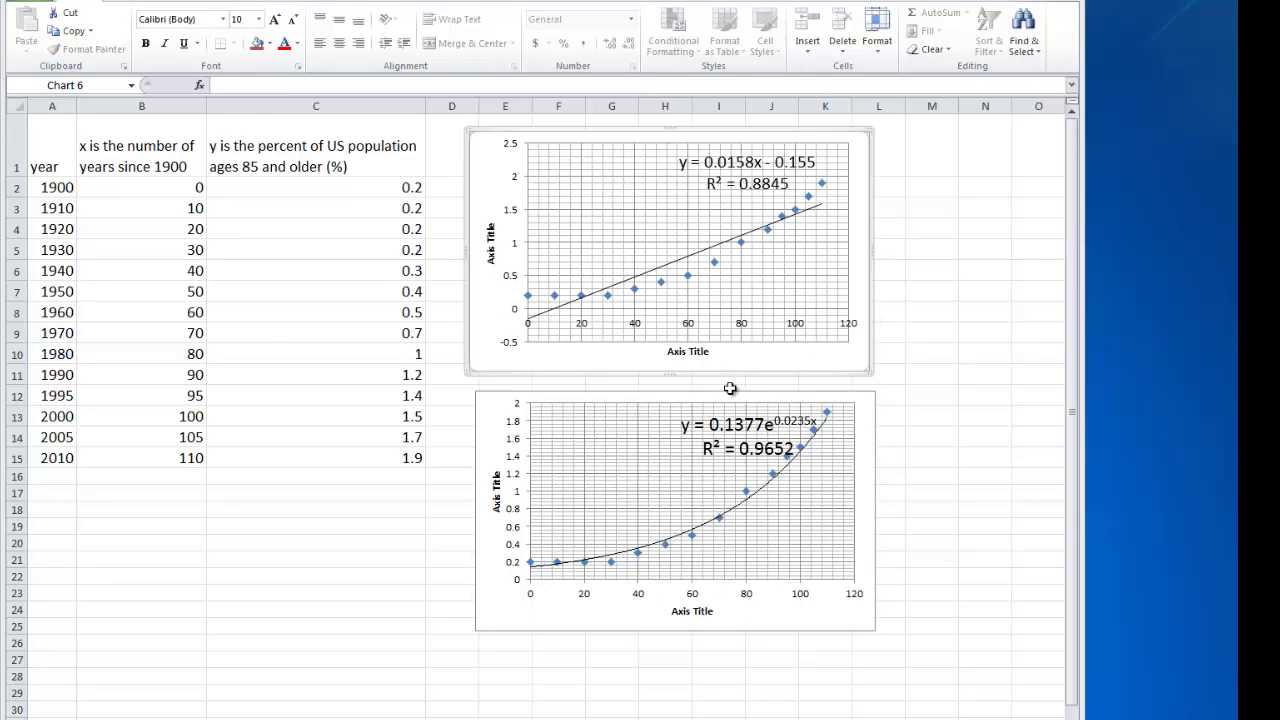
Move both charts' equation labels to the left
click(733, 424)
drag(746, 412, 629, 411)
click(717, 160)
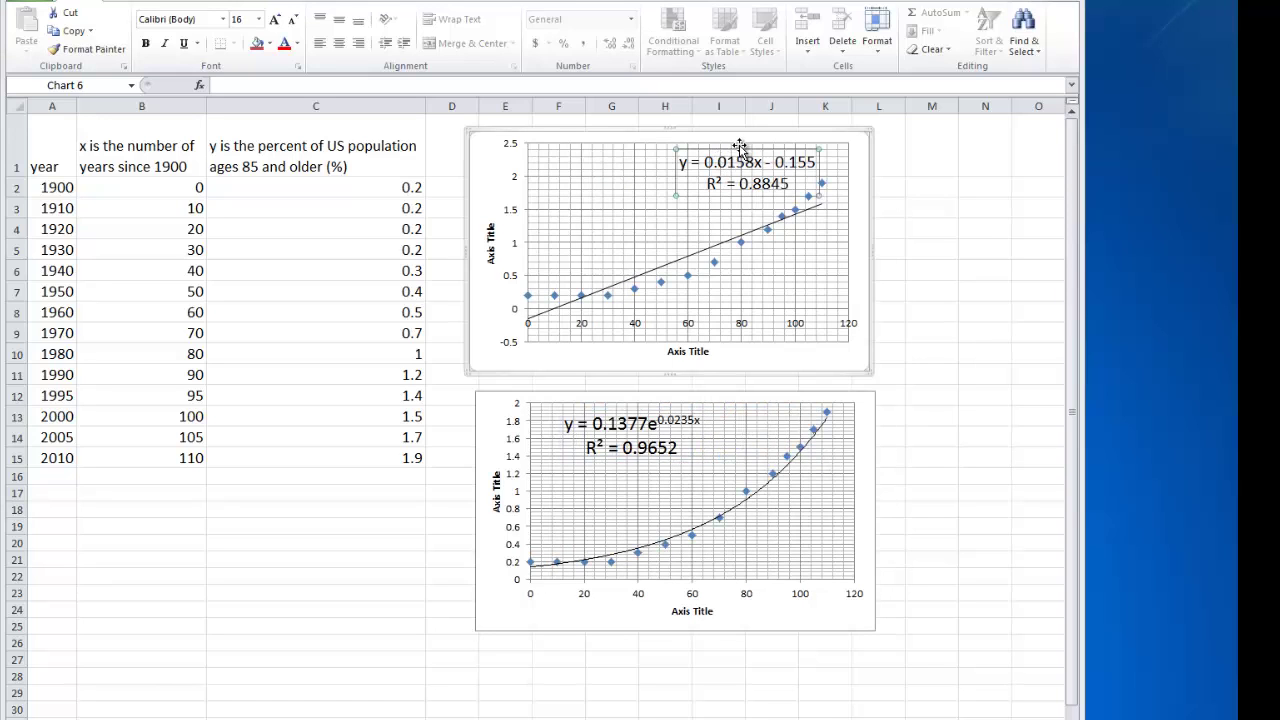
drag(737, 149, 608, 153)
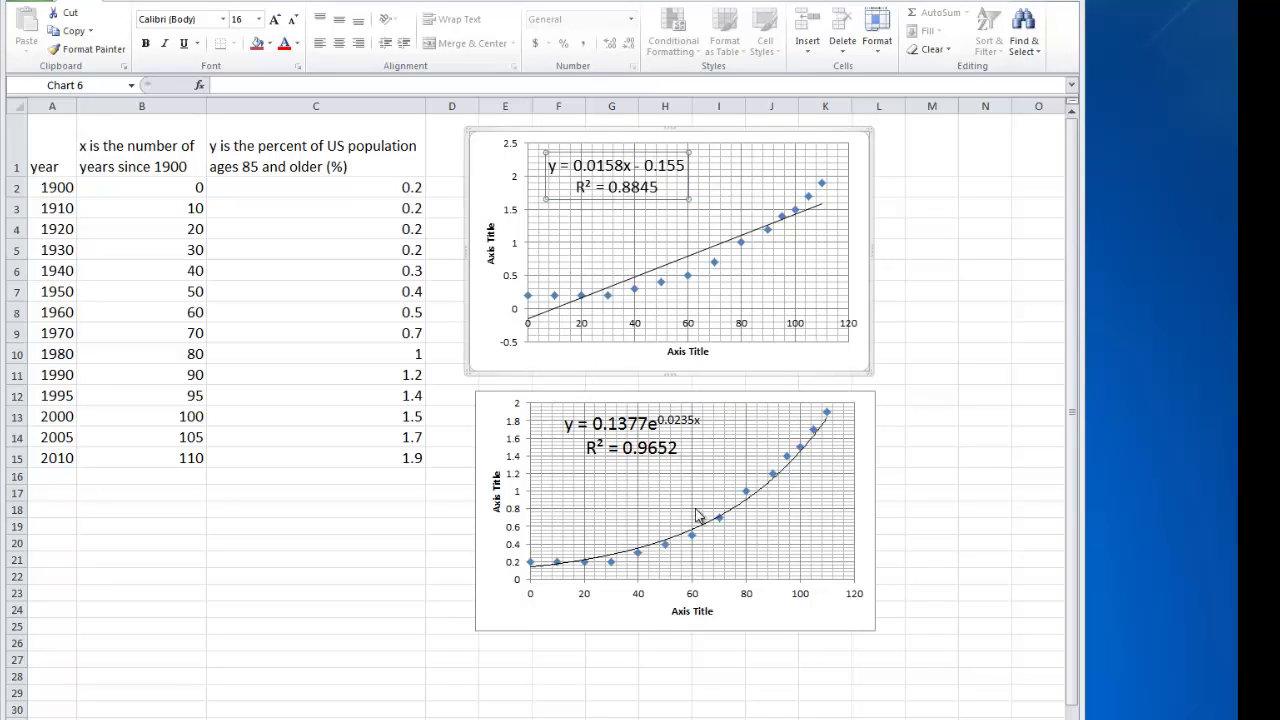
click(696, 452)
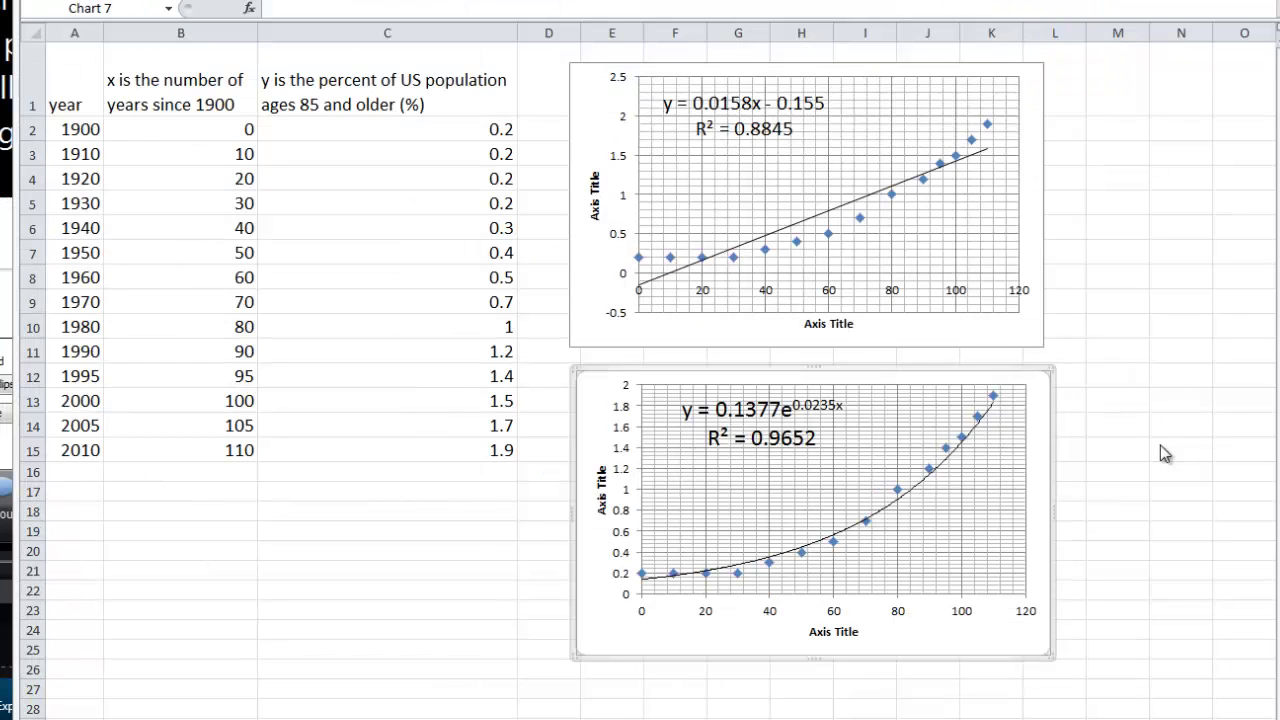
Title the horizontal axis with the B1 heading, years since 1900
click(812, 636)
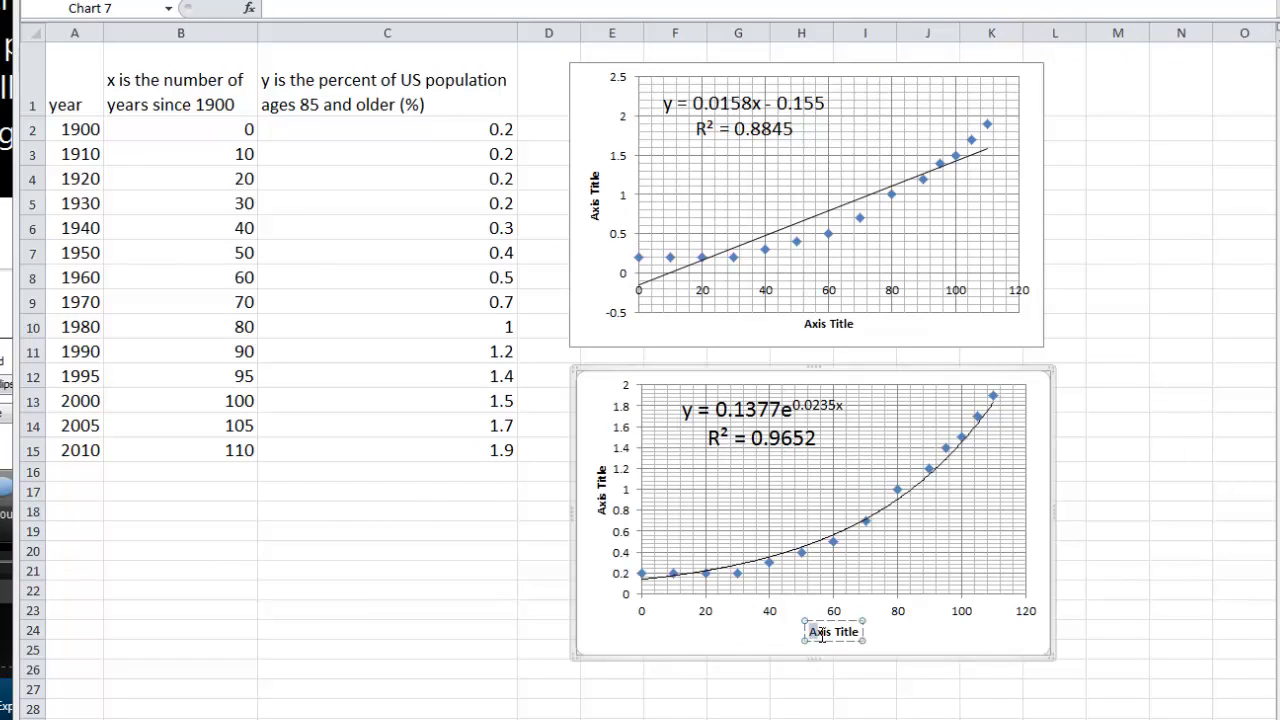
click(185, 97)
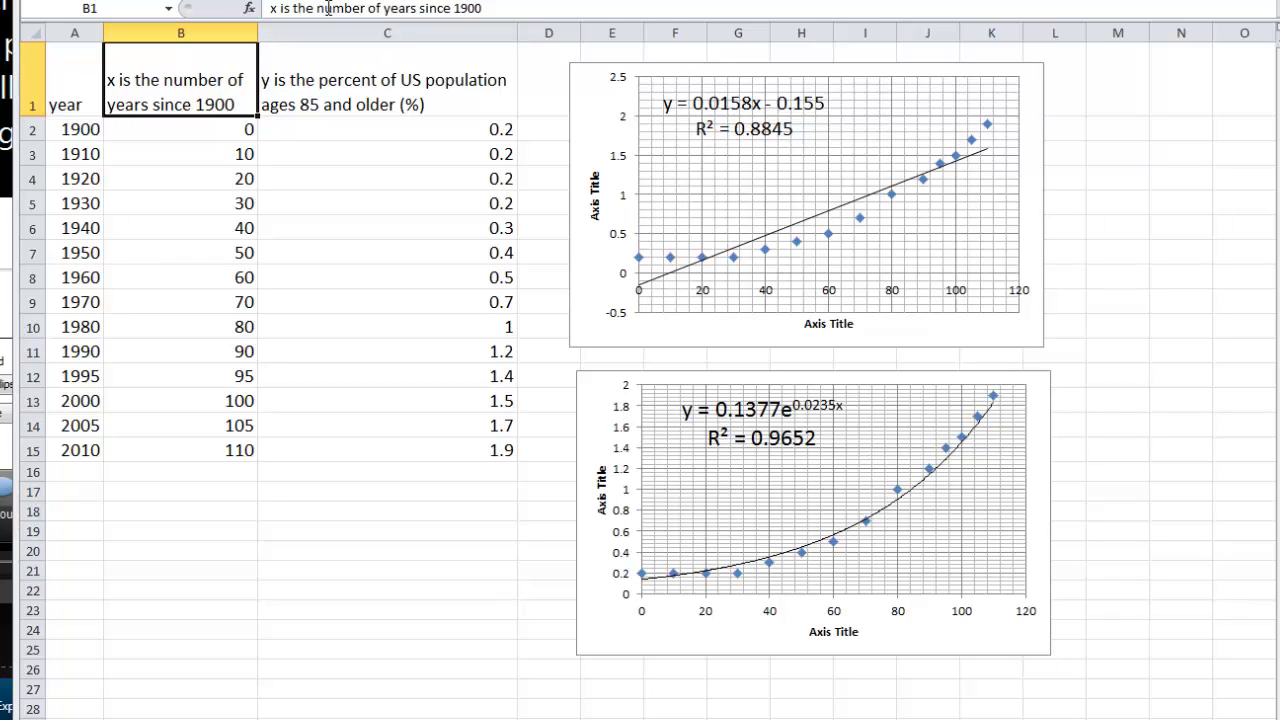
drag(494, 12, 293, 12)
key(ctrl+c)
click(827, 632)
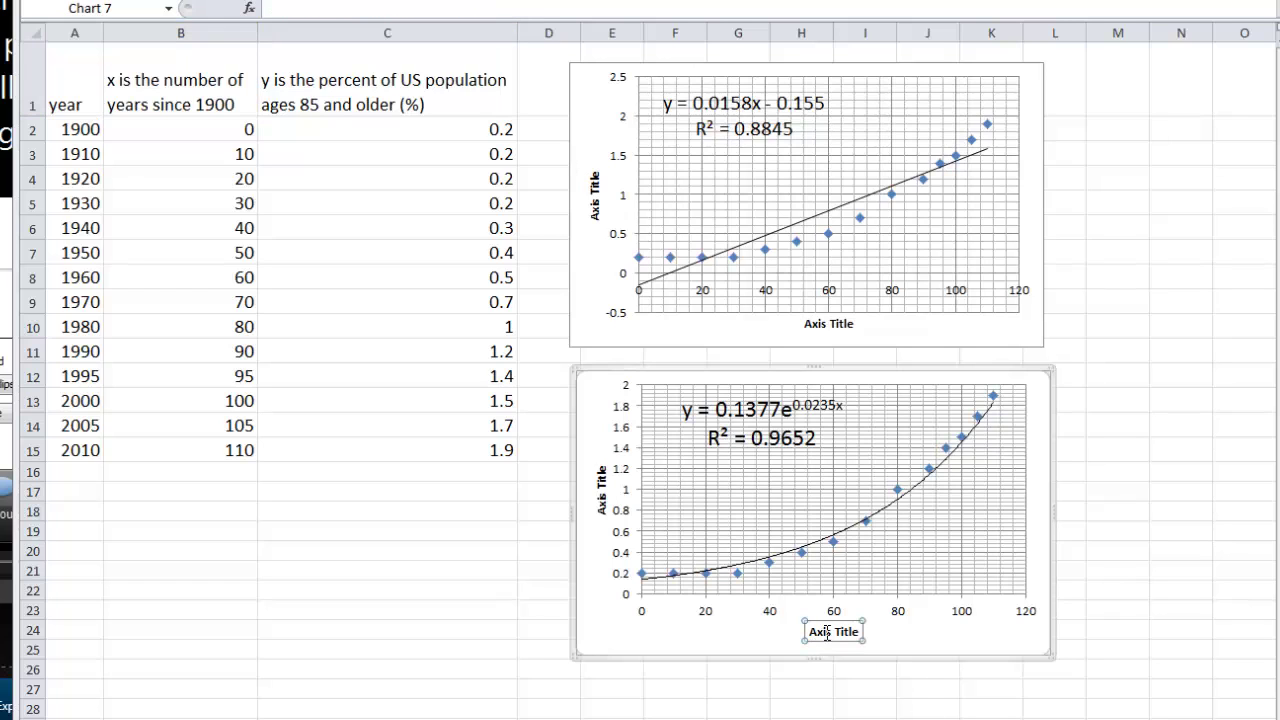
drag(858, 629, 817, 632)
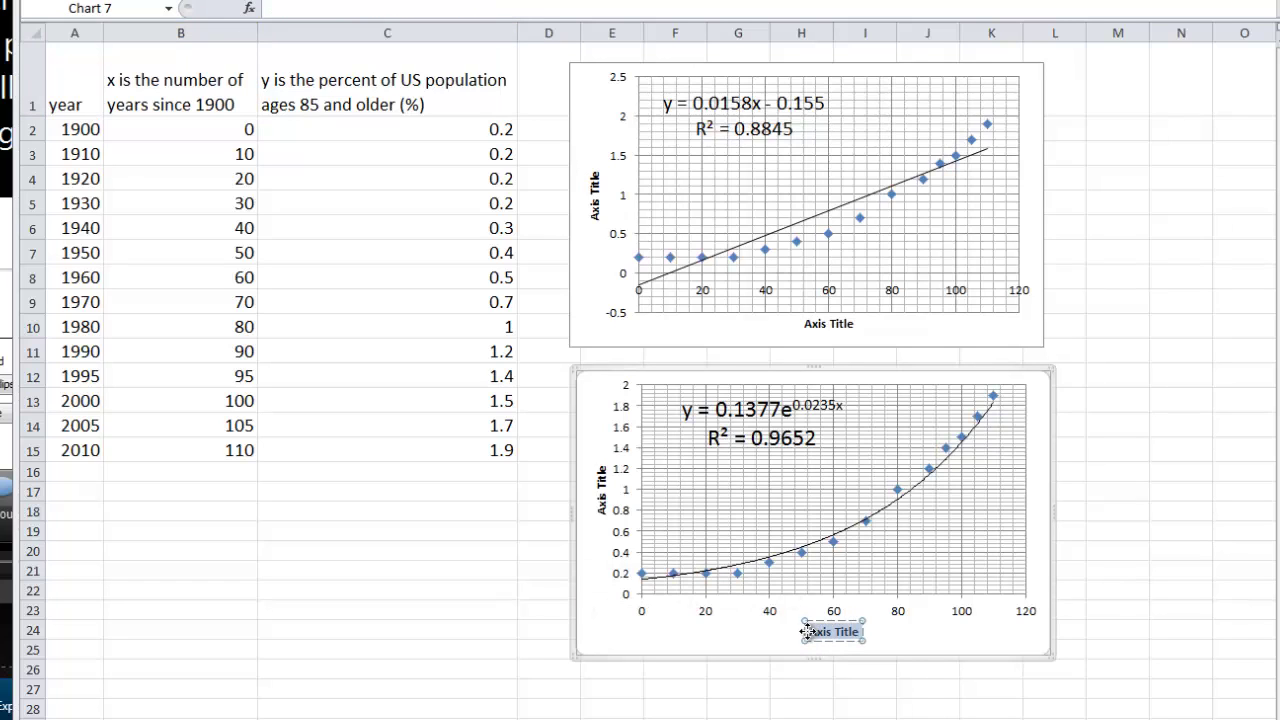
key(ctrl+v)
Title the vertical axis with the C1 heading, percent of US population ages 85 and older
click(603, 486)
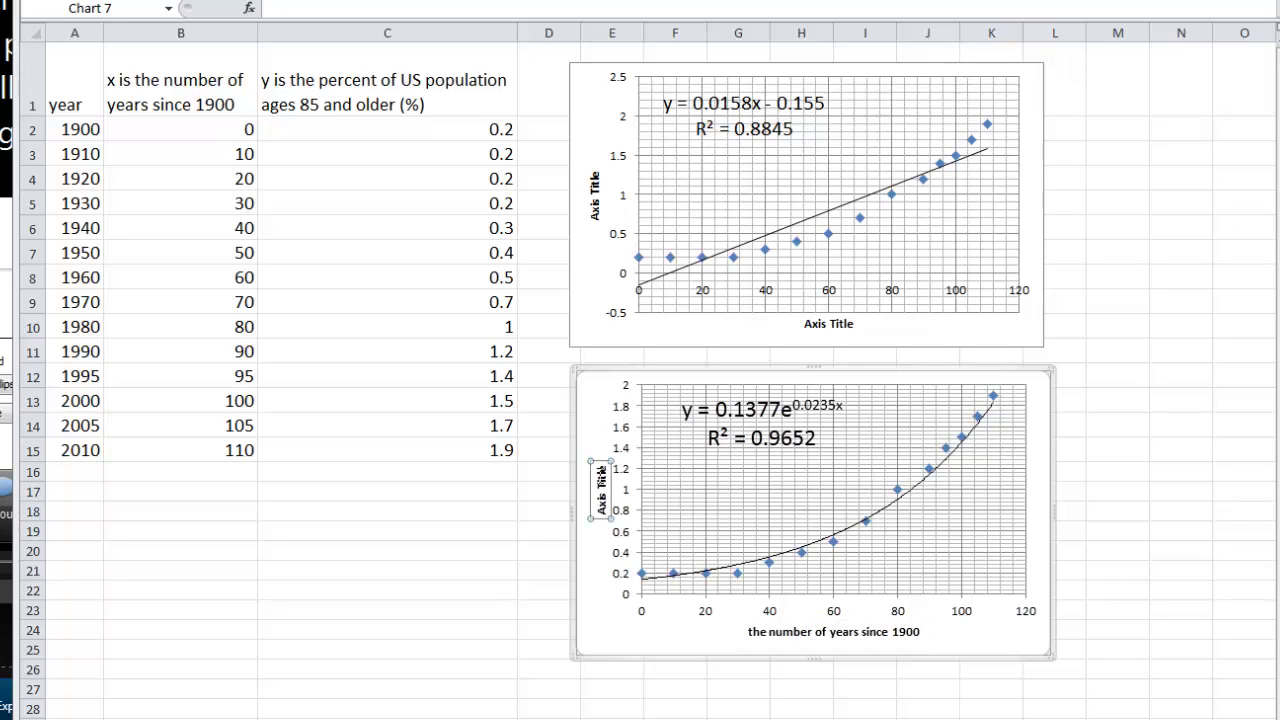
click(307, 88)
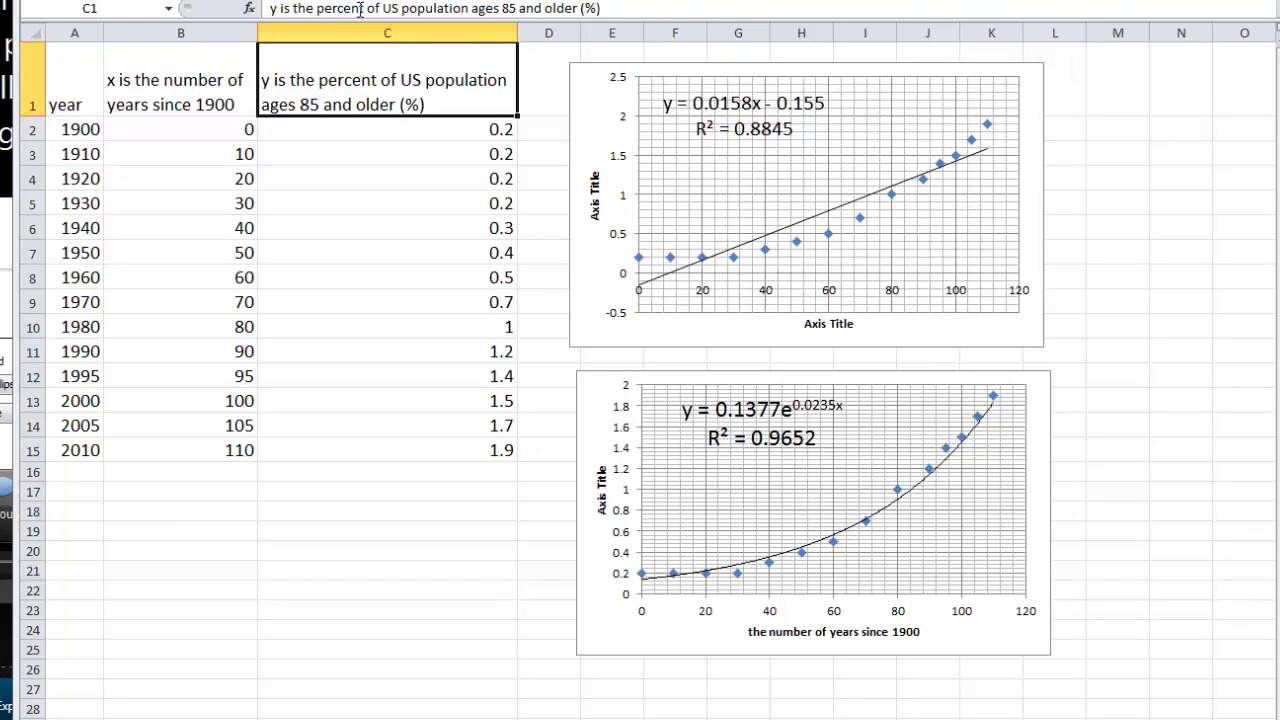
drag(316, 10, 605, 9)
key(ctrl+c)
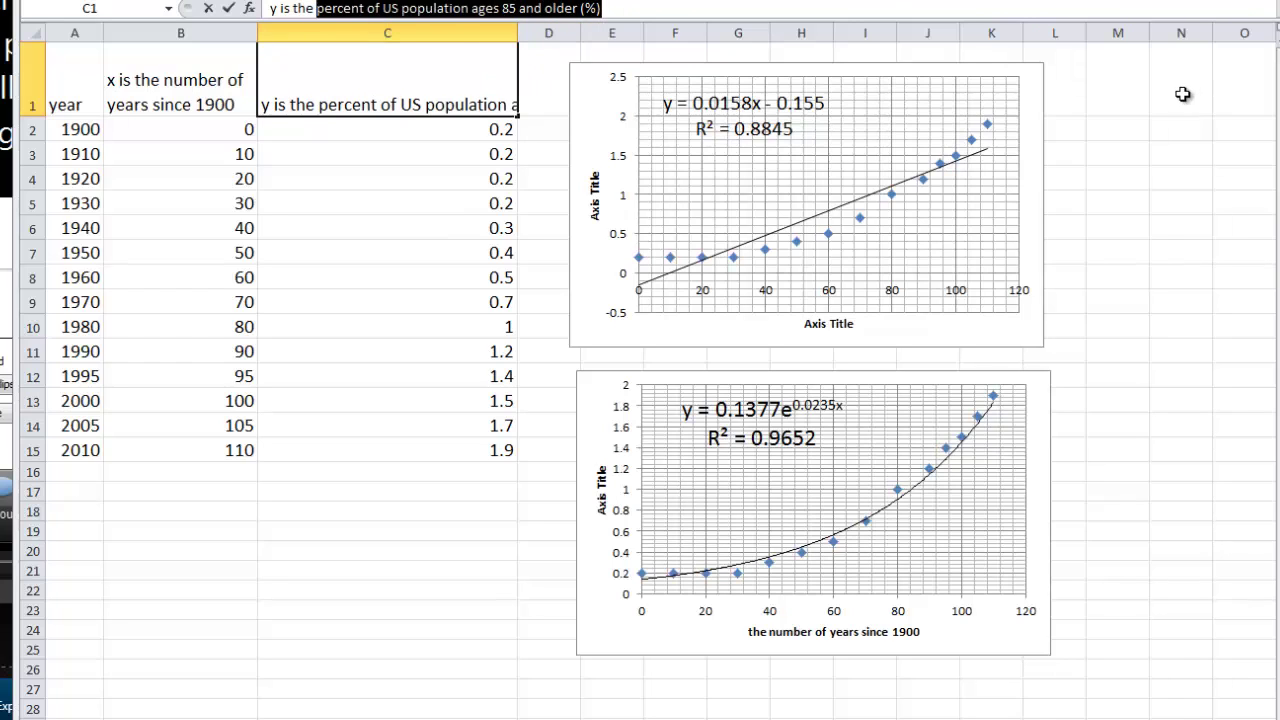
click(601, 488)
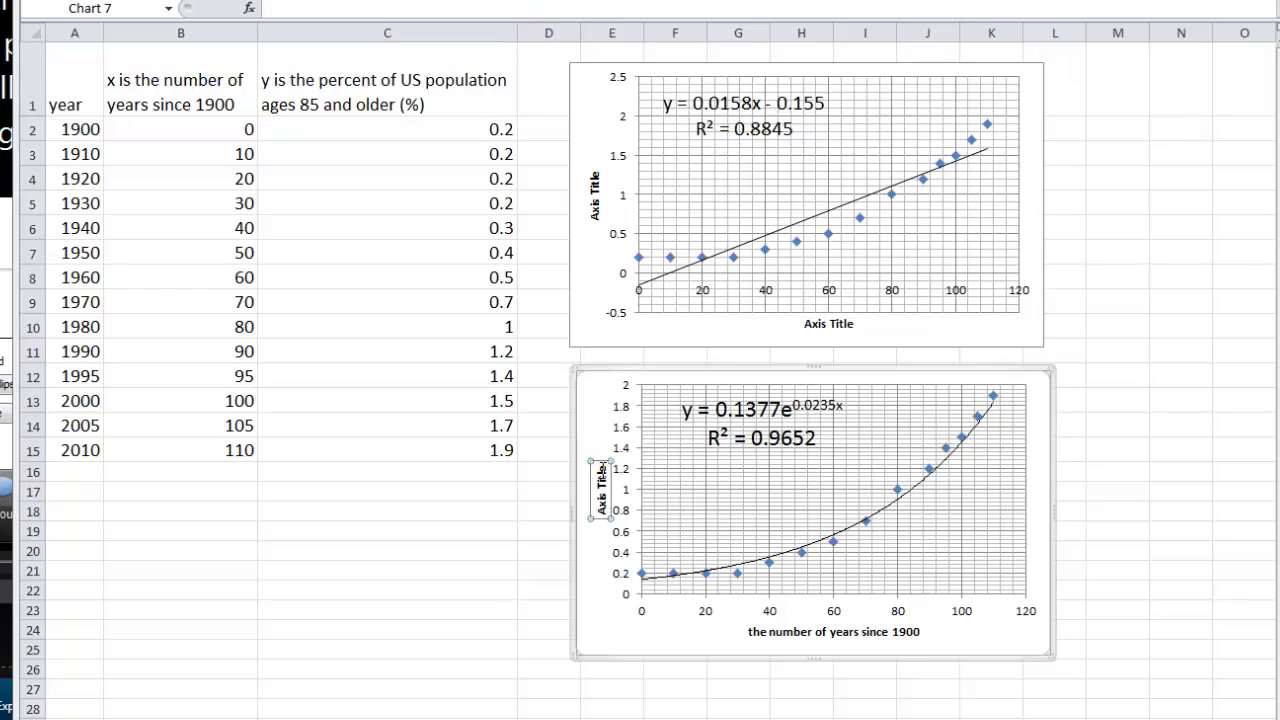
key(ctrl+v)
Make the exponential chart larger by resizing its lower-right corner
click(1136, 322)
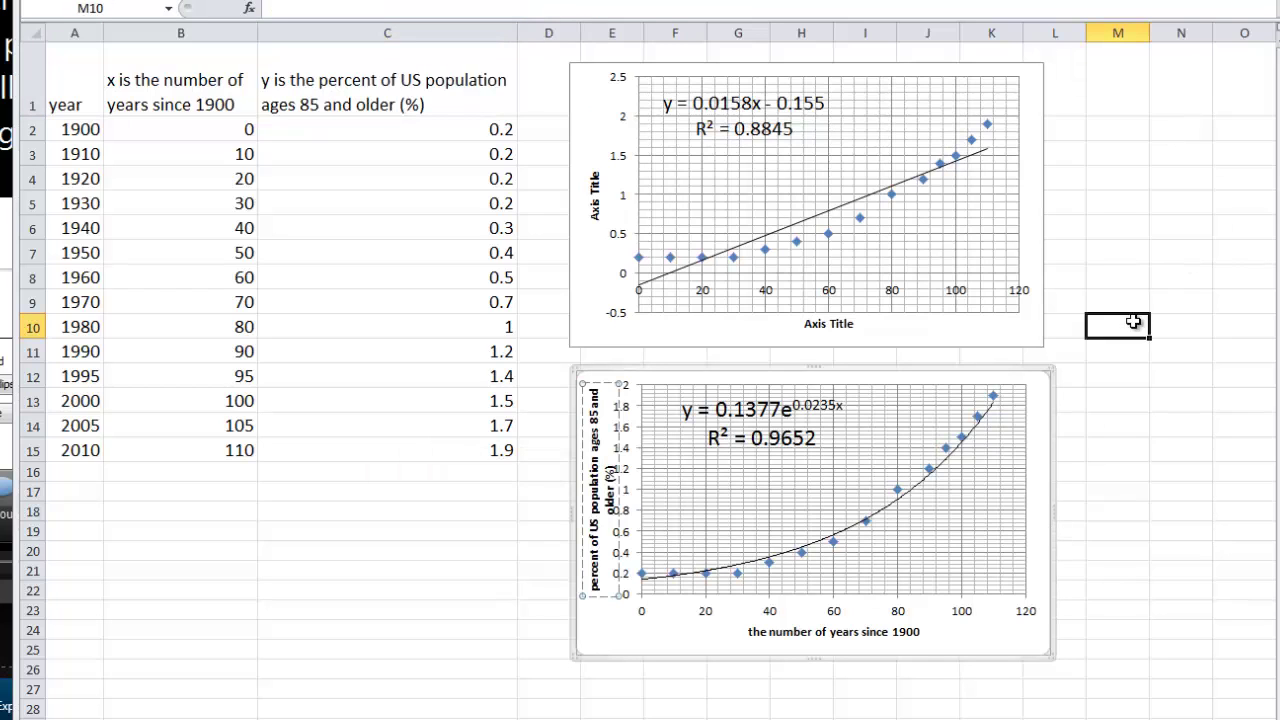
click(1049, 650)
drag(1051, 651, 1141, 697)
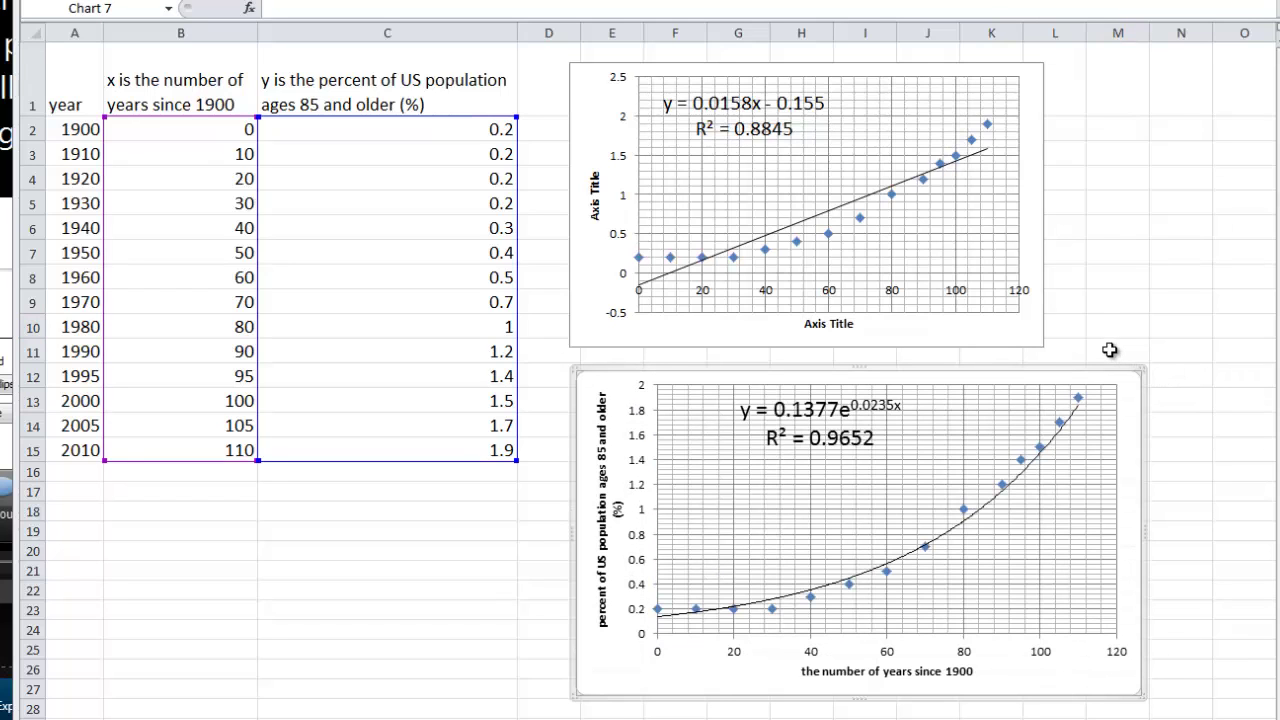